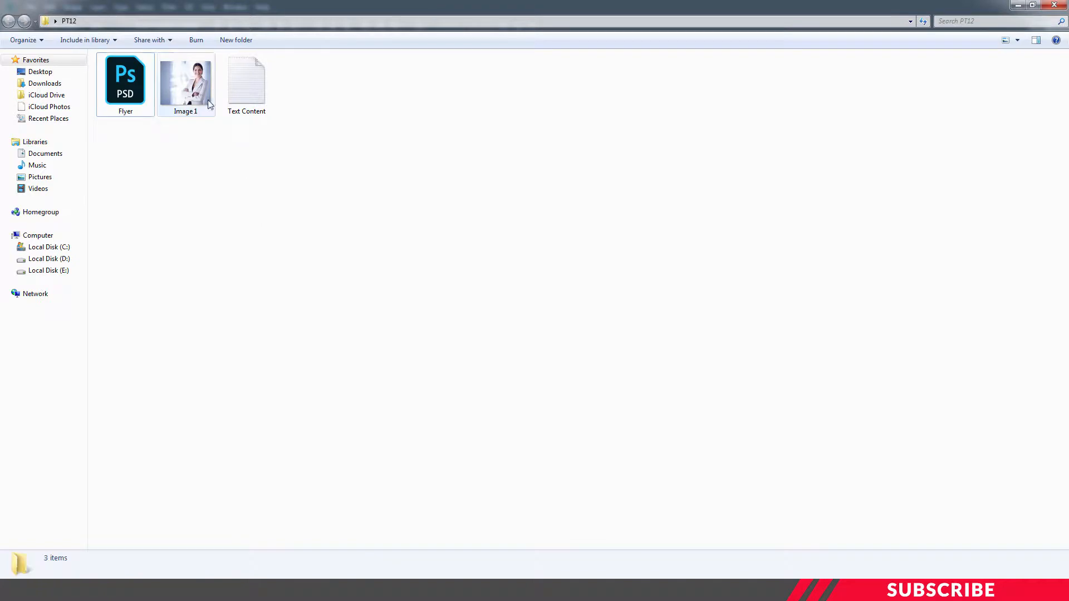
- Open the Image 1 file from the PT12 folder in Photoshop
left_click(193, 84)
right_click(194, 85)
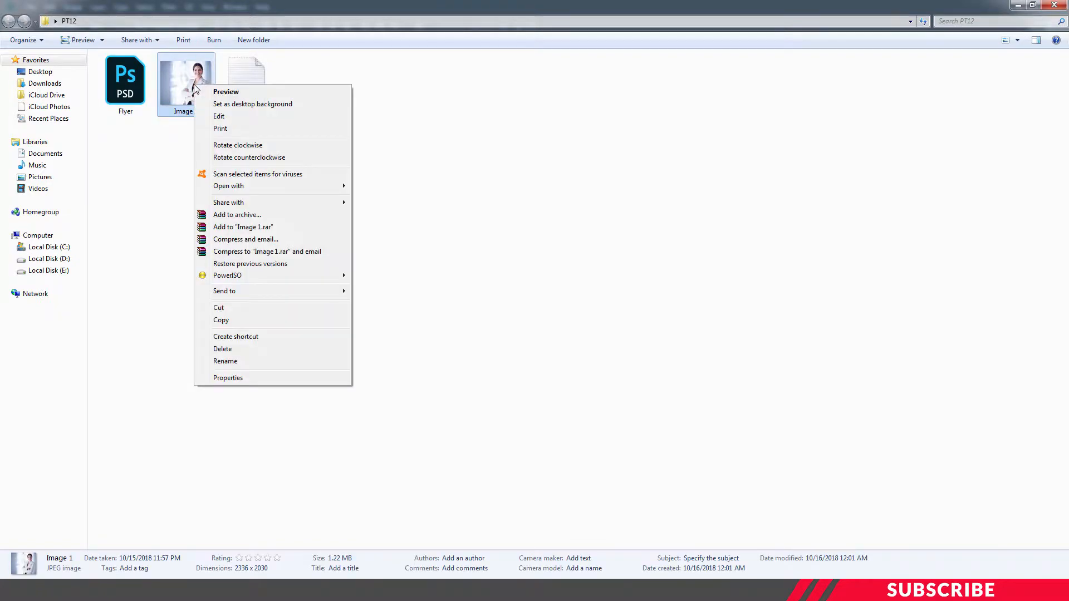
mouse_move(272, 186)
left_click(362, 190)
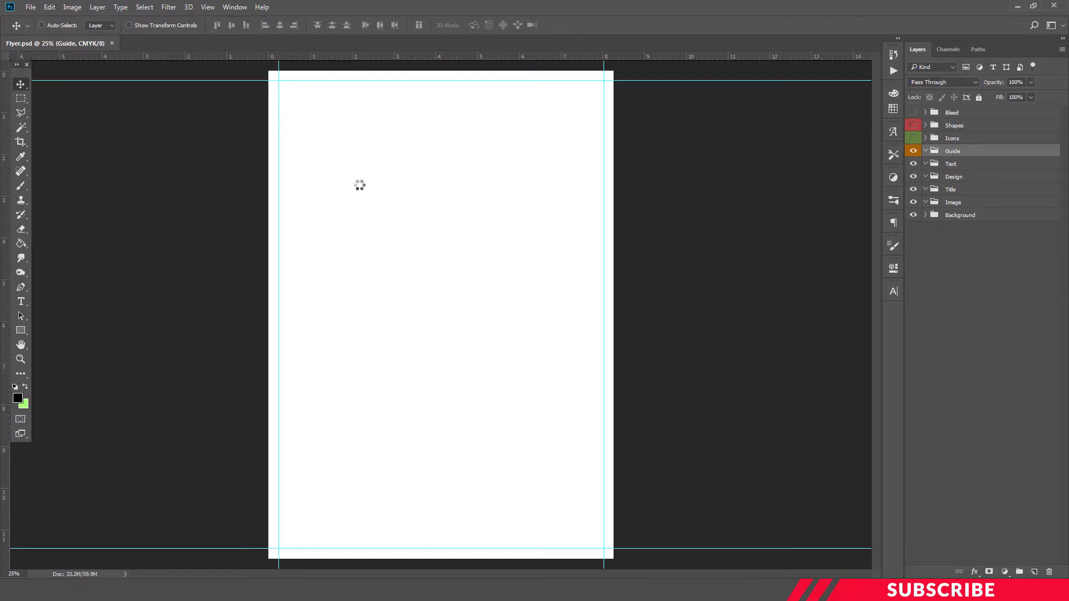
- Float the Image 1 document, copy its photo into the Flyer document, and close the image window
left_click_drag(192, 44, 193, 84)
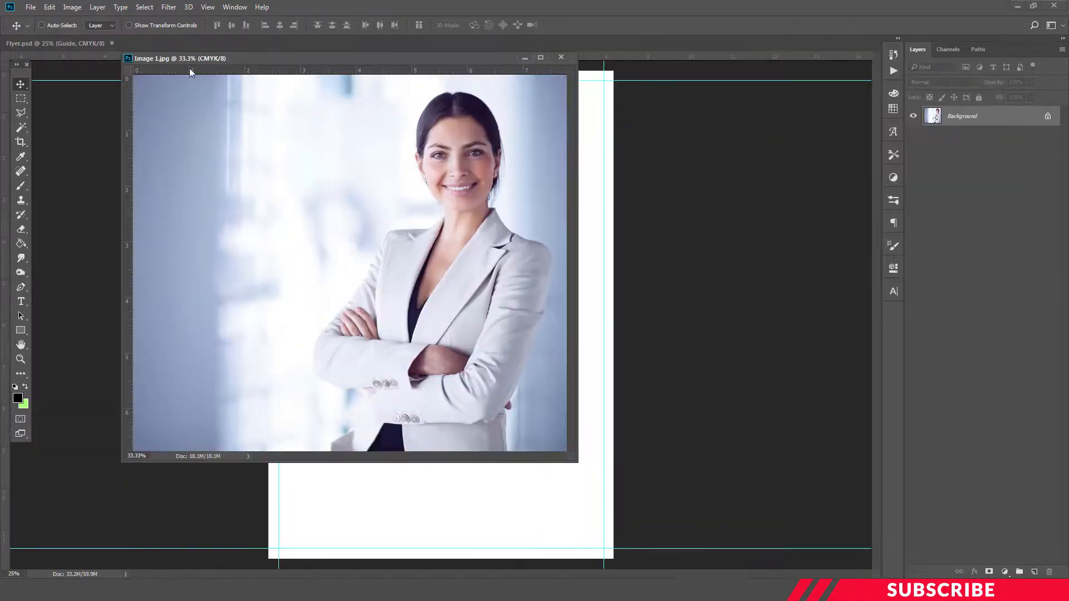
left_click_drag(268, 64, 514, 50)
left_click_drag(218, 47, 466, 70)
left_click_drag(439, 149, 332, 167)
left_click(818, 66)
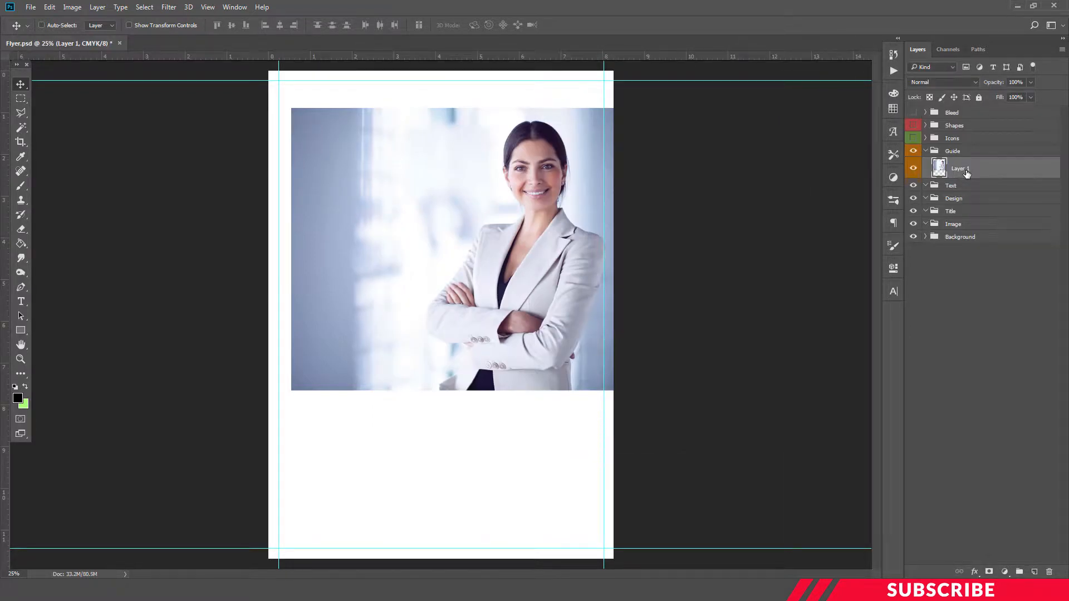
- Move the photo layer into the Image group and remove its orange colour label
left_click_drag(967, 173, 946, 223)
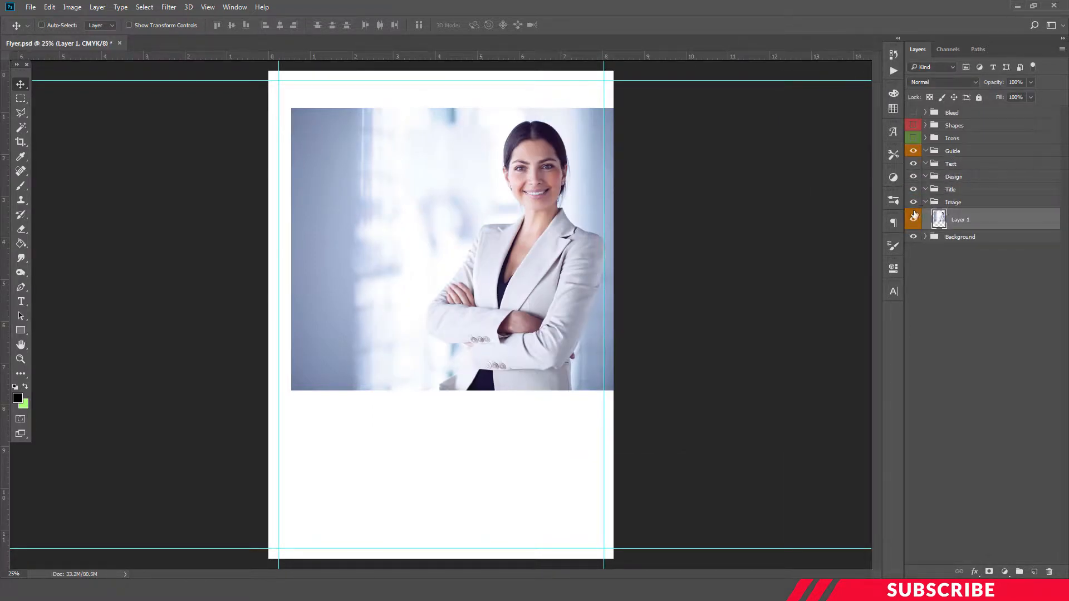
right_click(914, 214)
left_click(938, 246)
- Align the photo with the upper and side guides of the flyer and collapse the Image group
left_click_drag(512, 204, 523, 189)
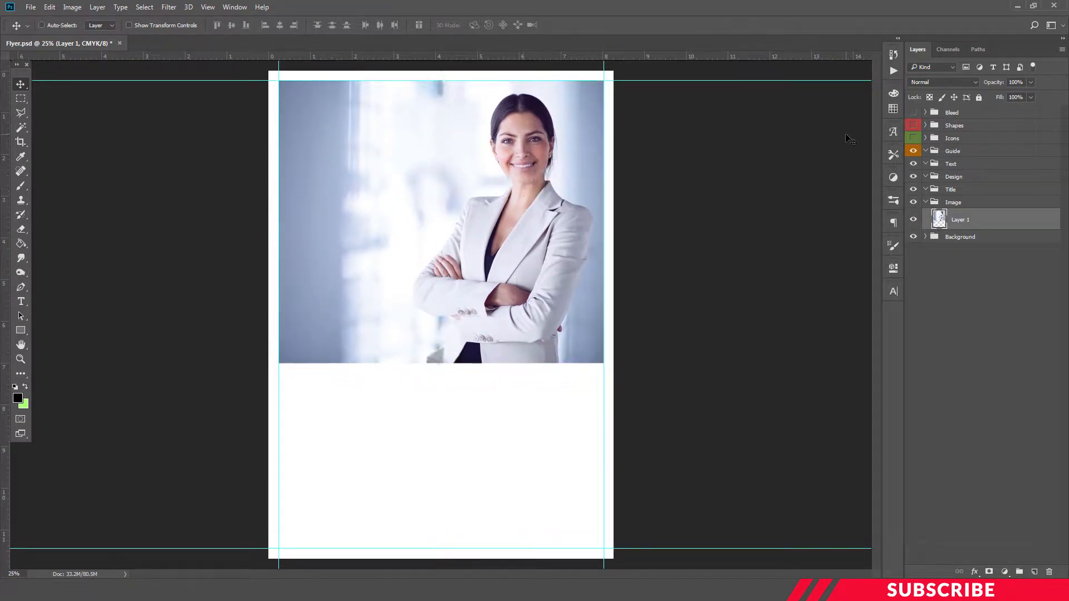
left_click(925, 203)
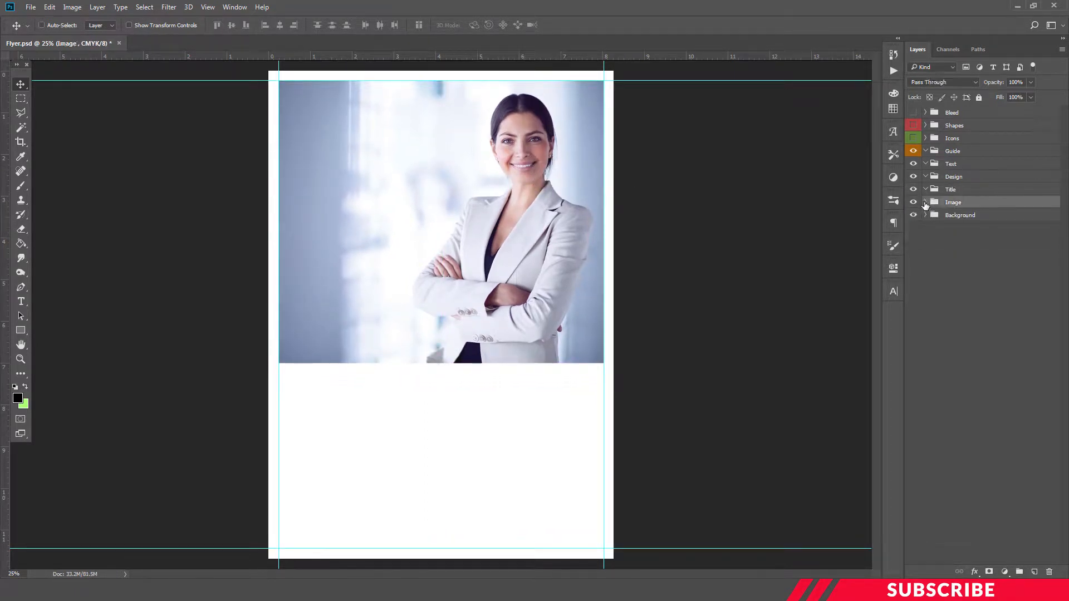
- Create a new layer inside the Design group and name it Shape 1
left_click(954, 177)
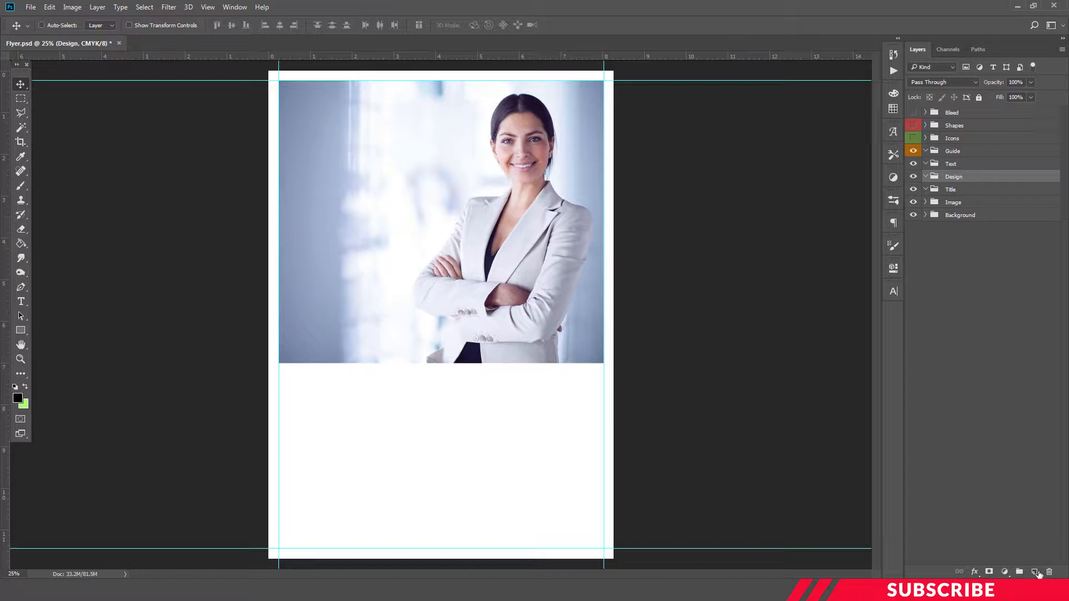
left_click(1036, 573)
double_click(962, 193)
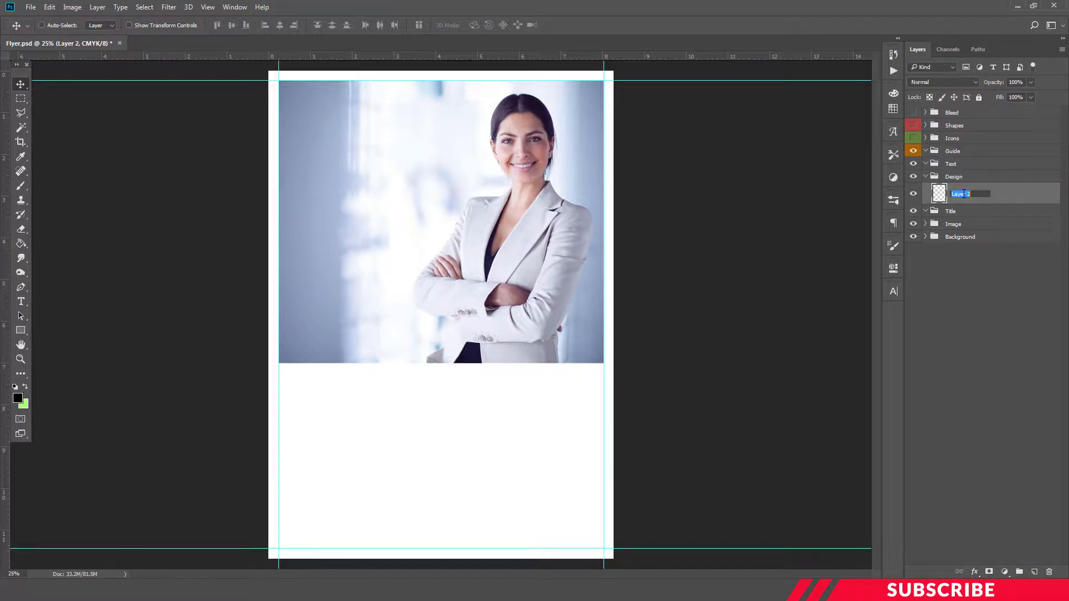
type("Shape 1")
key("Return")
- Set the foreground colour to a bright cyan
left_click(17, 399)
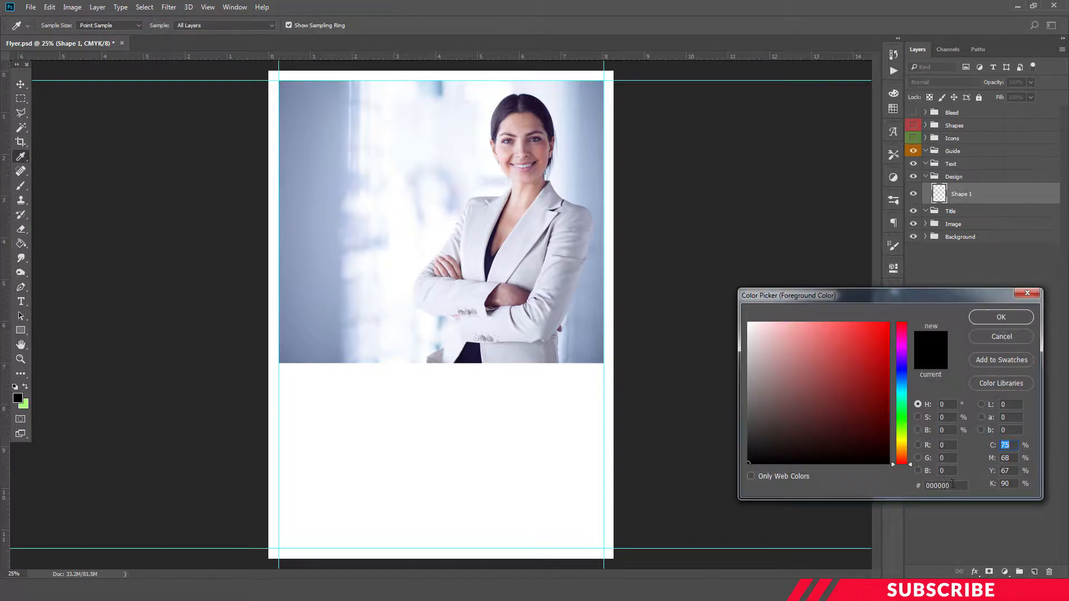
left_click_drag(894, 400, 900, 392)
left_click_drag(883, 346, 869, 324)
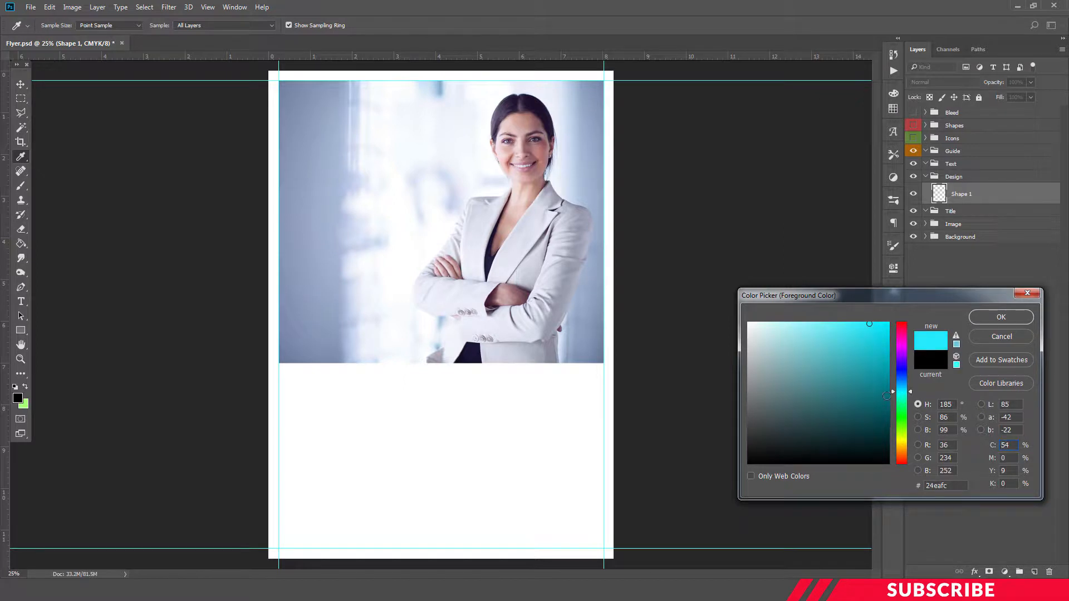
left_click_drag(892, 396, 893, 391)
left_click(875, 325)
left_click(874, 323)
left_click(1001, 318)
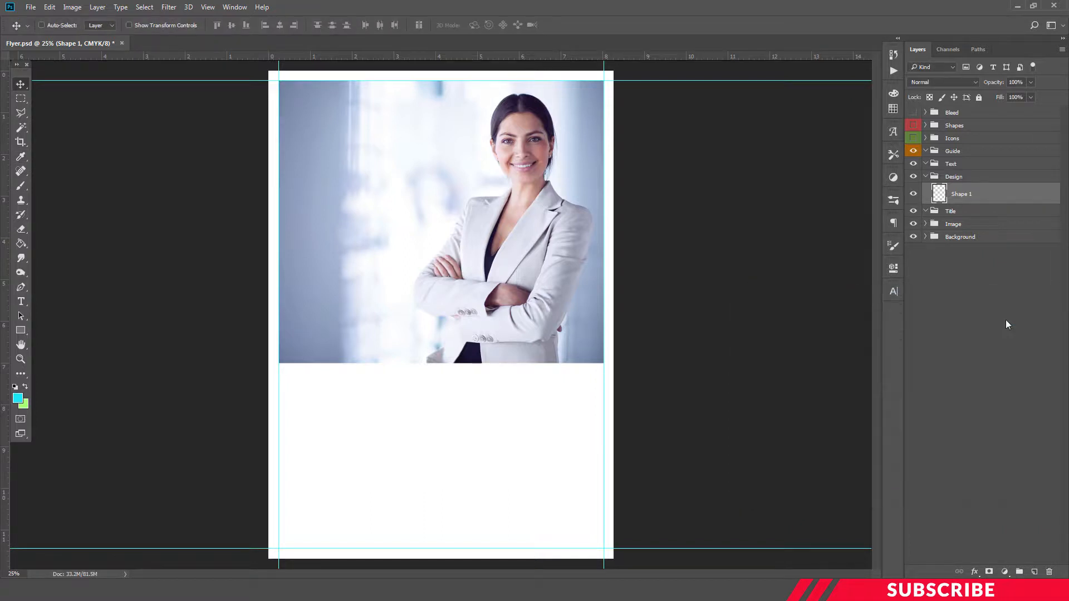
- Select a slanted-top polygon over the flyer's lower part within the guides, fill it with the foreground cyan, and deselect
left_click(21, 113)
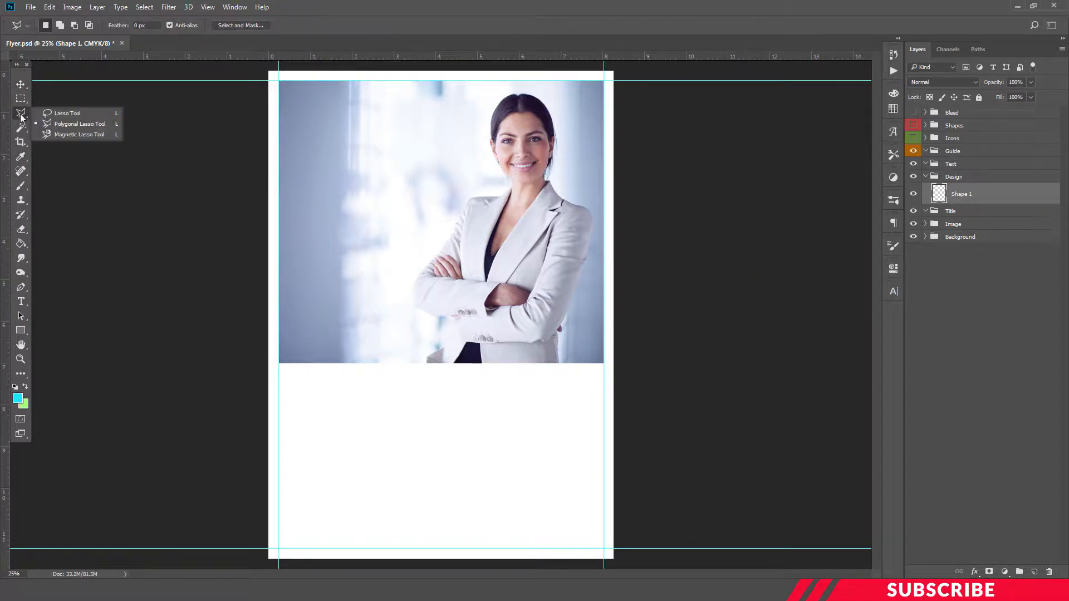
left_click(78, 123)
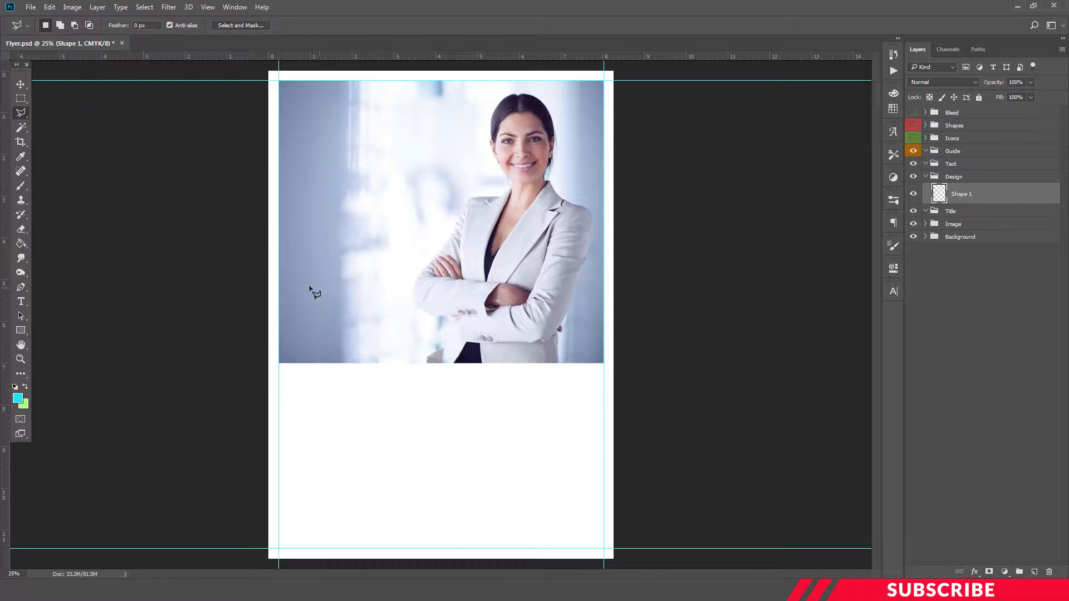
left_click(279, 304)
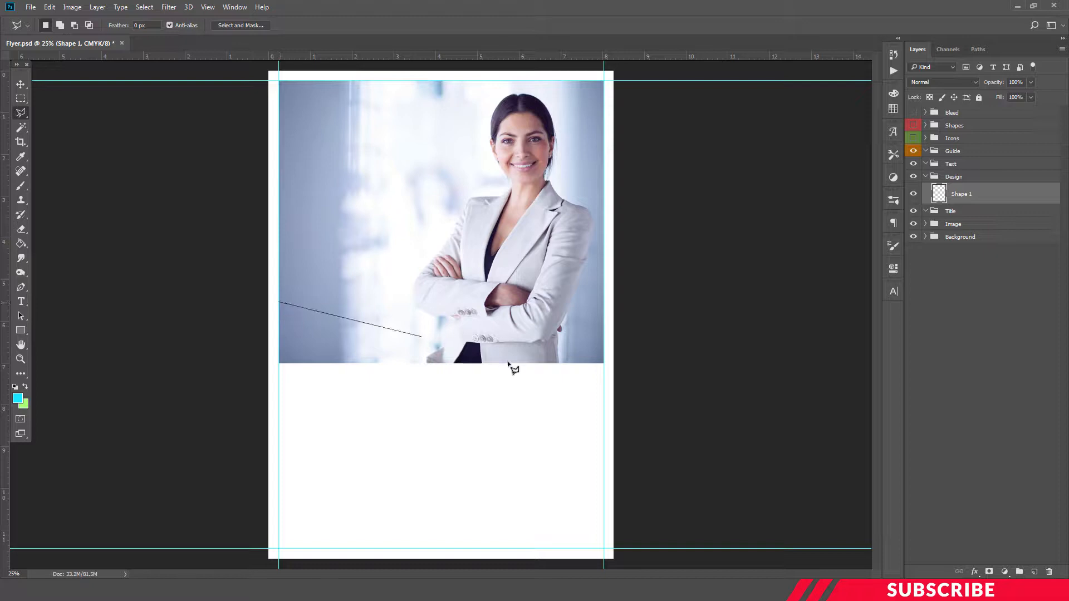
left_click(603, 349)
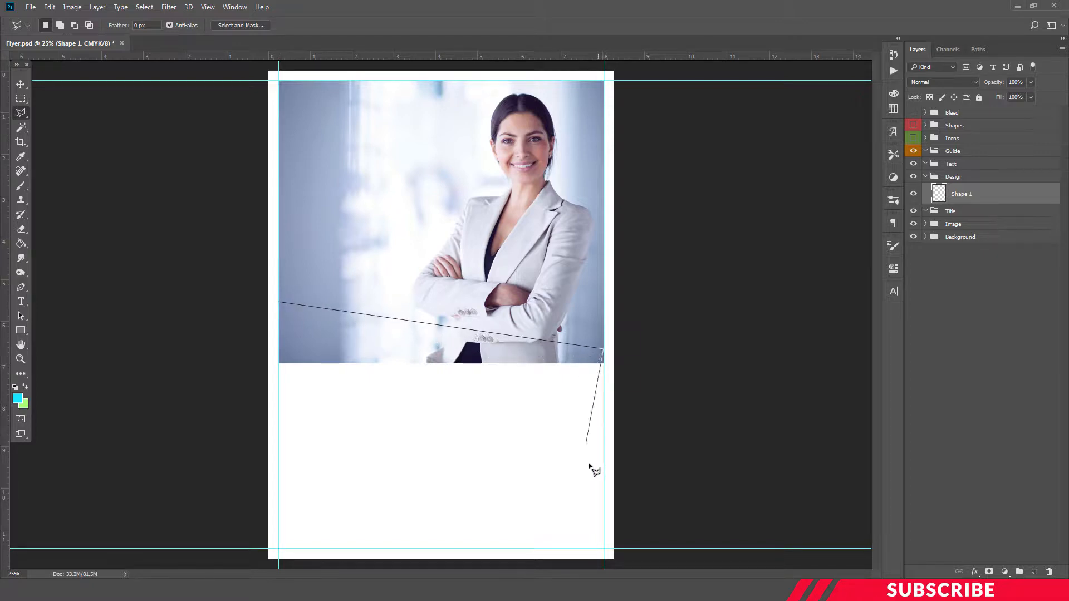
left_click(603, 549)
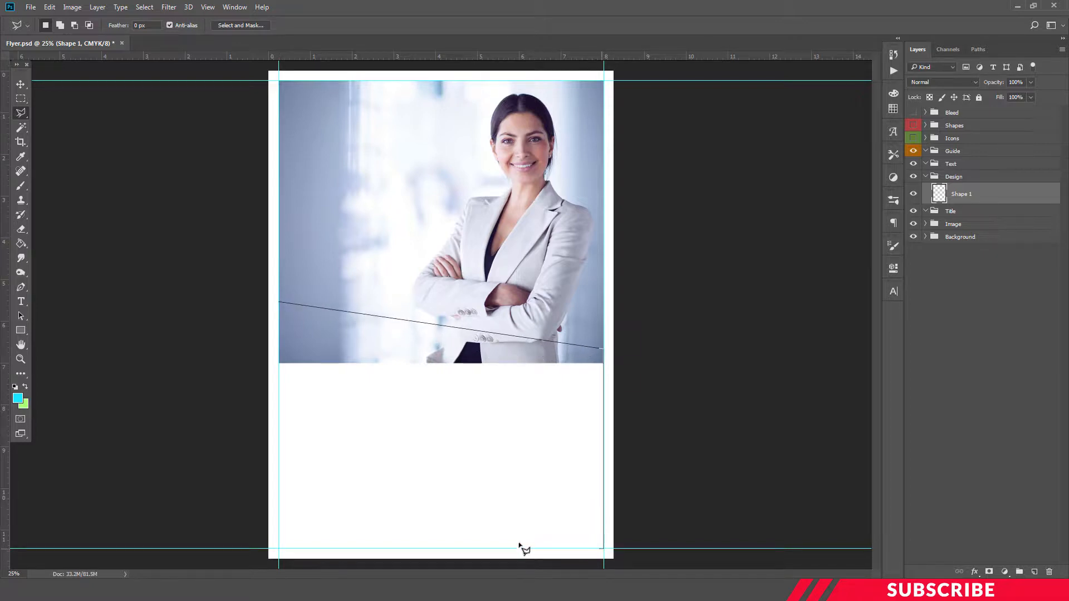
left_click(279, 549)
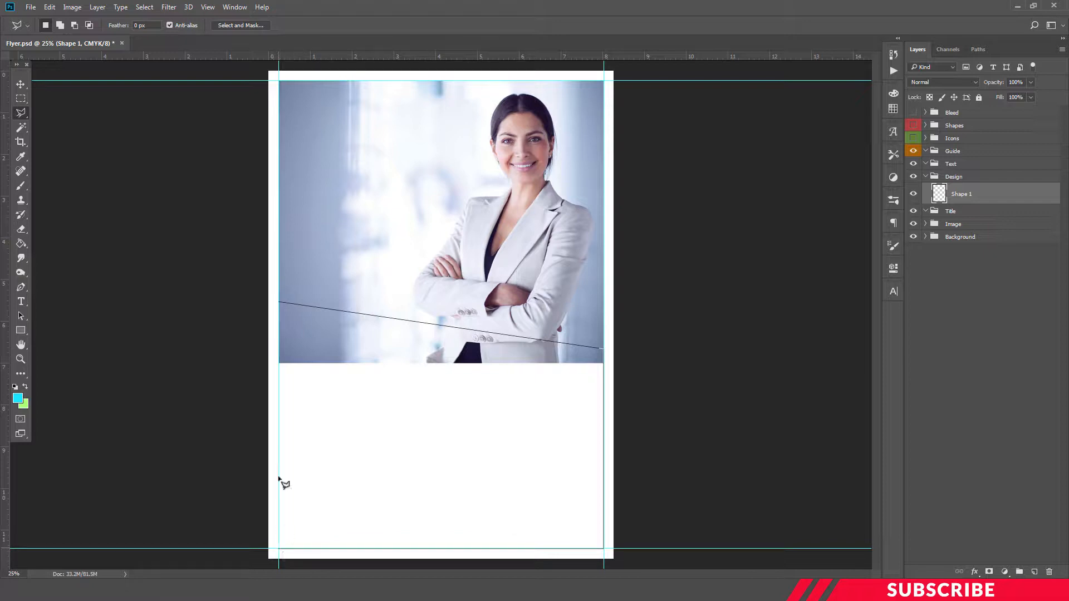
left_click(279, 304)
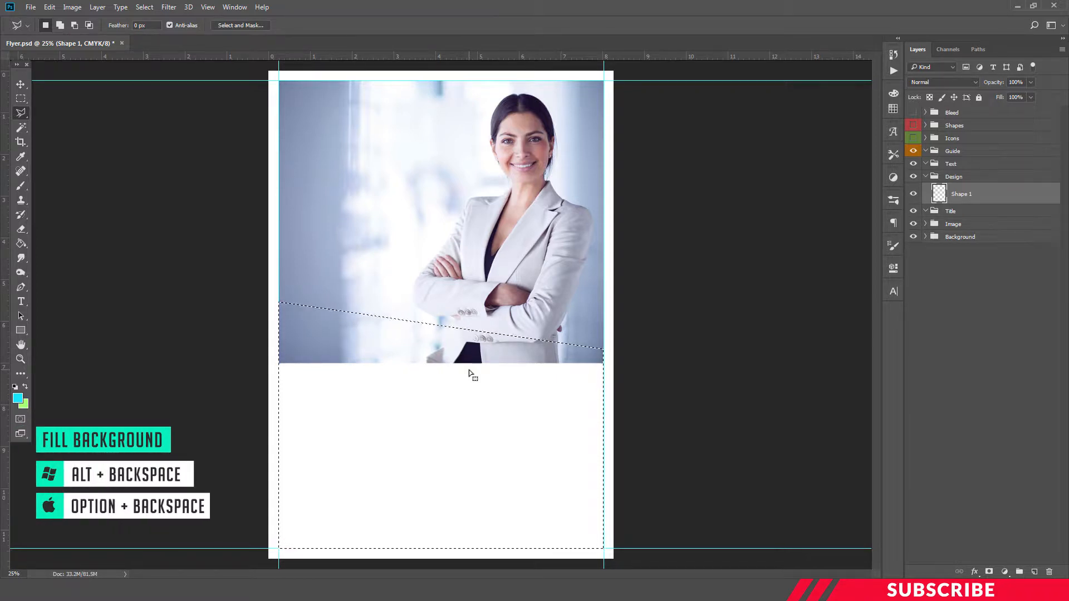
key("alt+BackSpace")
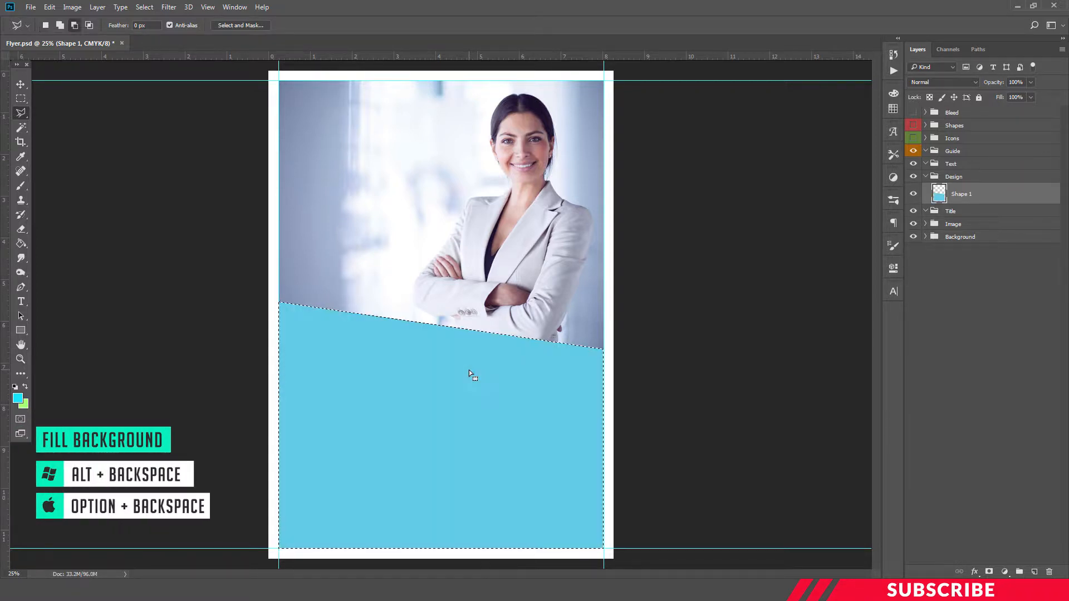
key("ctrl+d")
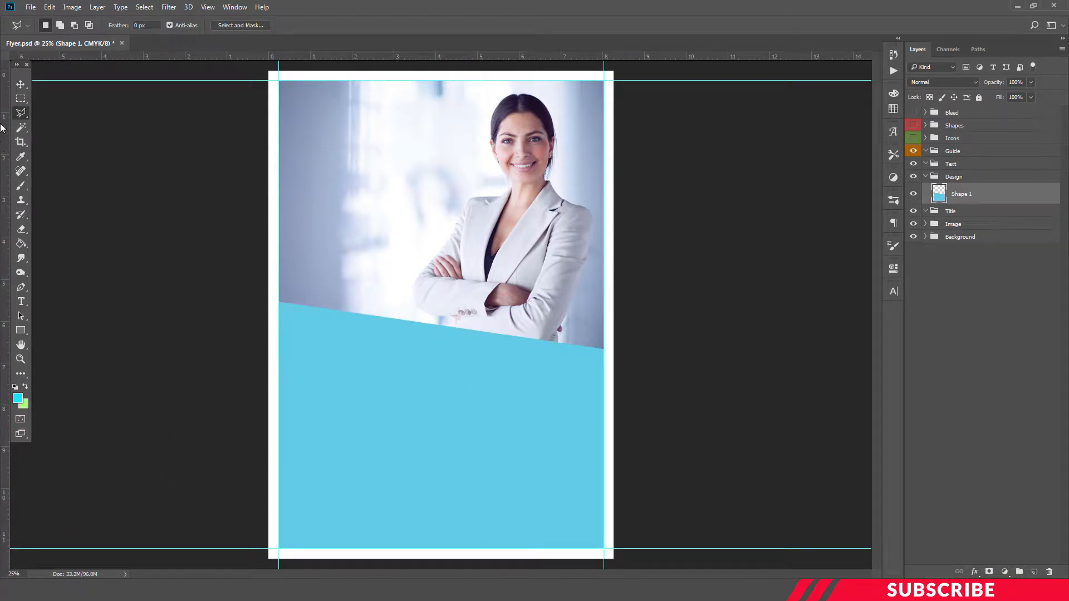
left_click(22, 87)
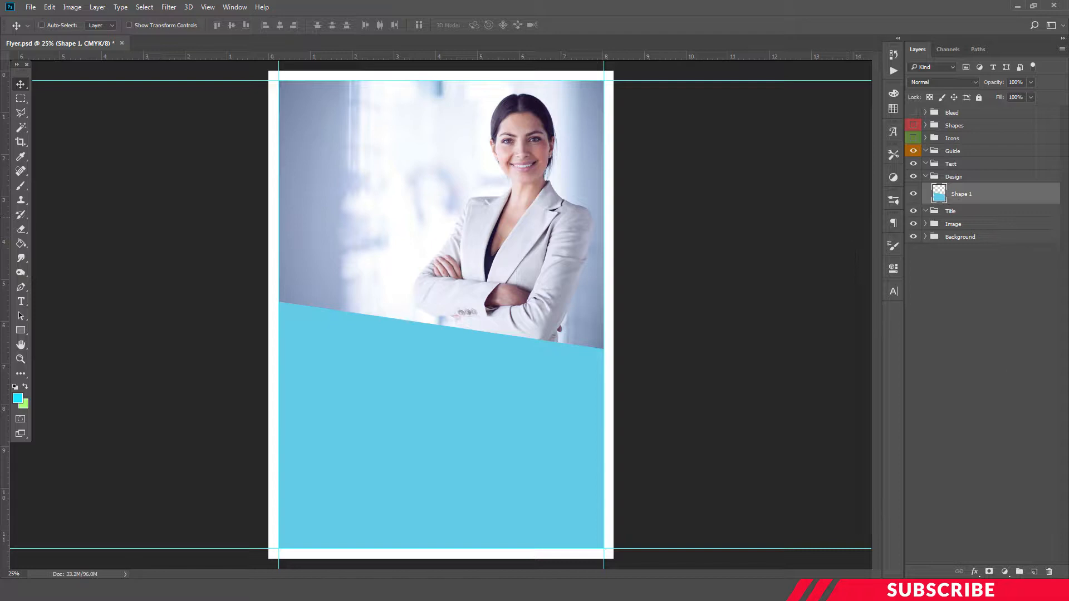
- Add another new layer above the large cyan shape and name it Shape 1
left_click(1035, 571)
double_click(960, 193)
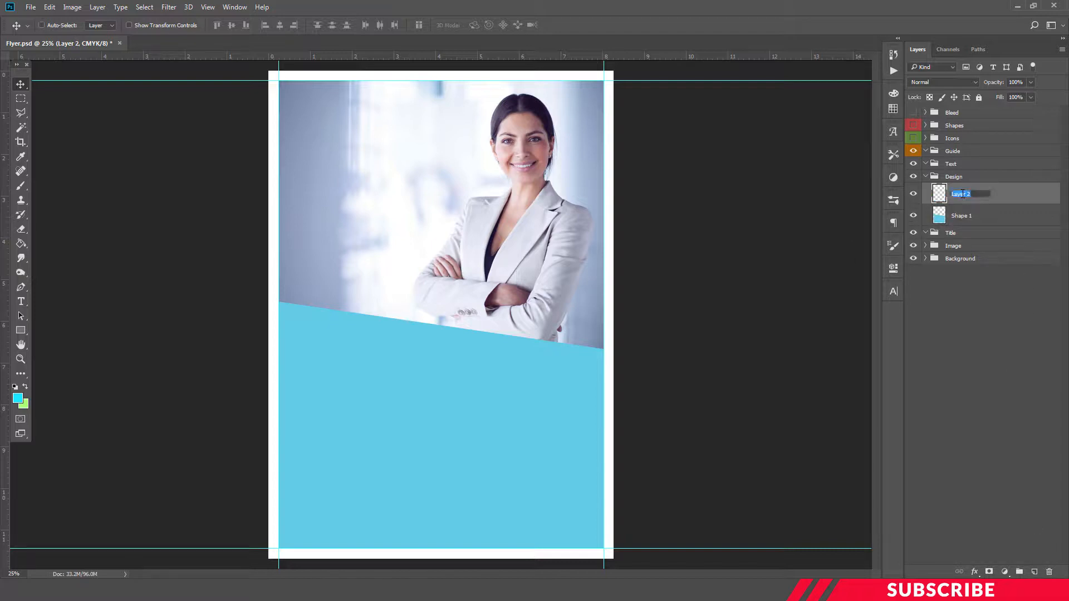
type("Shape 1")
key("Return")
- Select a triangle in the upper-left corner of the guides with the Polygonal Lasso, fill it with cyan, and deselect
left_click(21, 113)
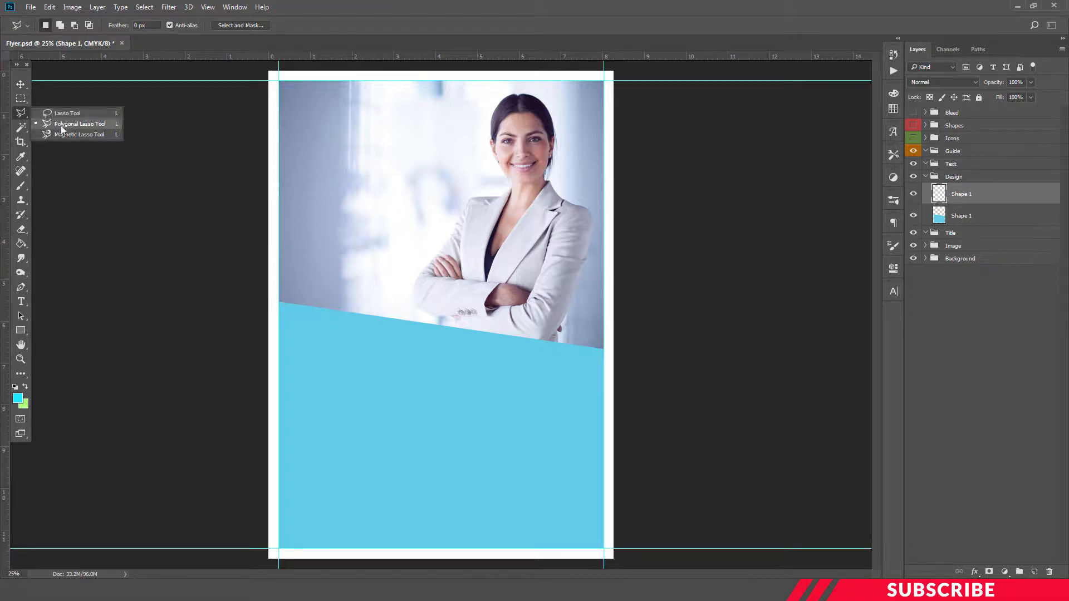
left_click(60, 128)
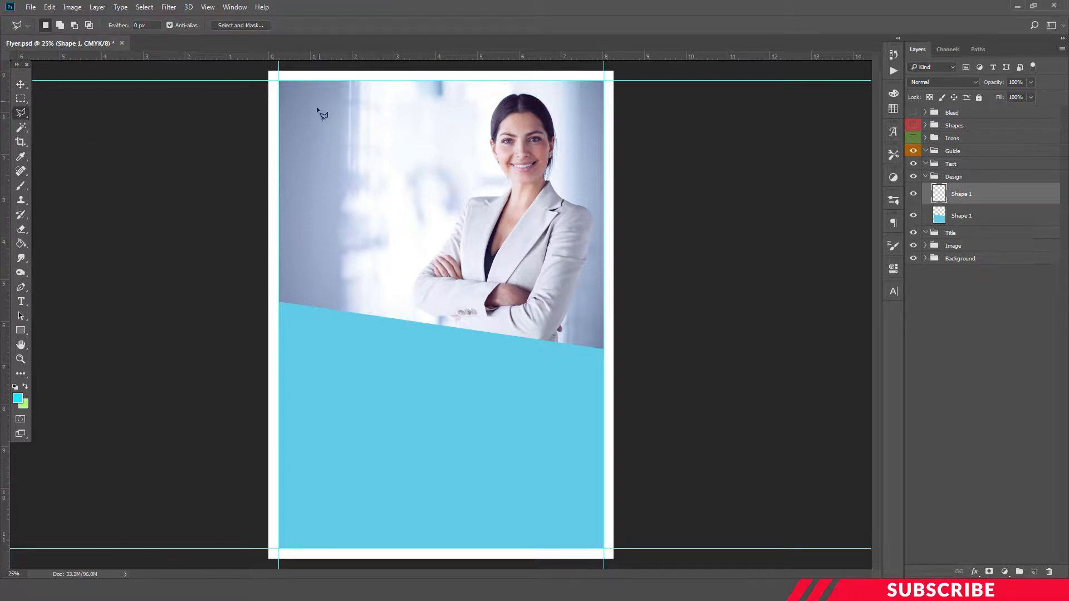
left_click(279, 169)
left_click(384, 81)
left_click(280, 81)
left_click(281, 171)
key("alt+BackSpace")
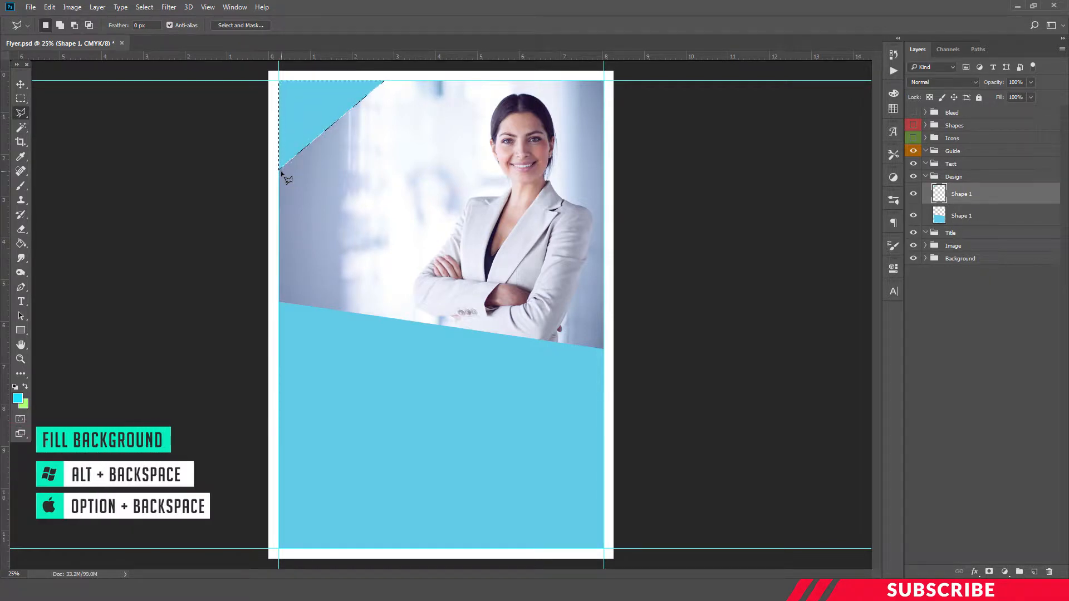
key("ctrl+d")
- Duplicate the corner triangle layer, rename the original Shape 2, and rename the copy Shape 3
key("ctrl+j")
double_click(974, 217)
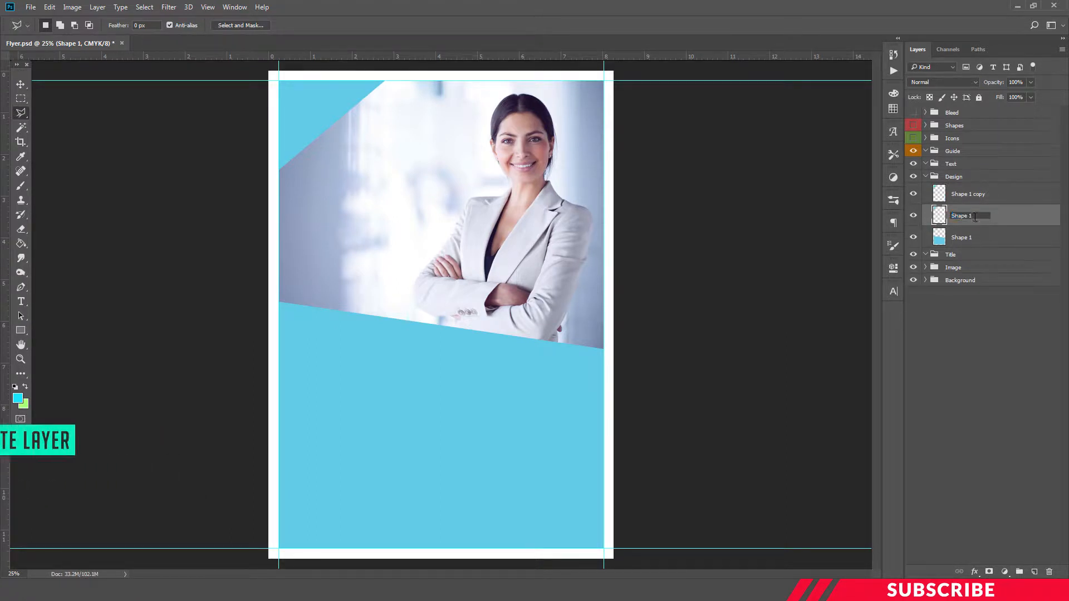
type("Shape")
key("Return")
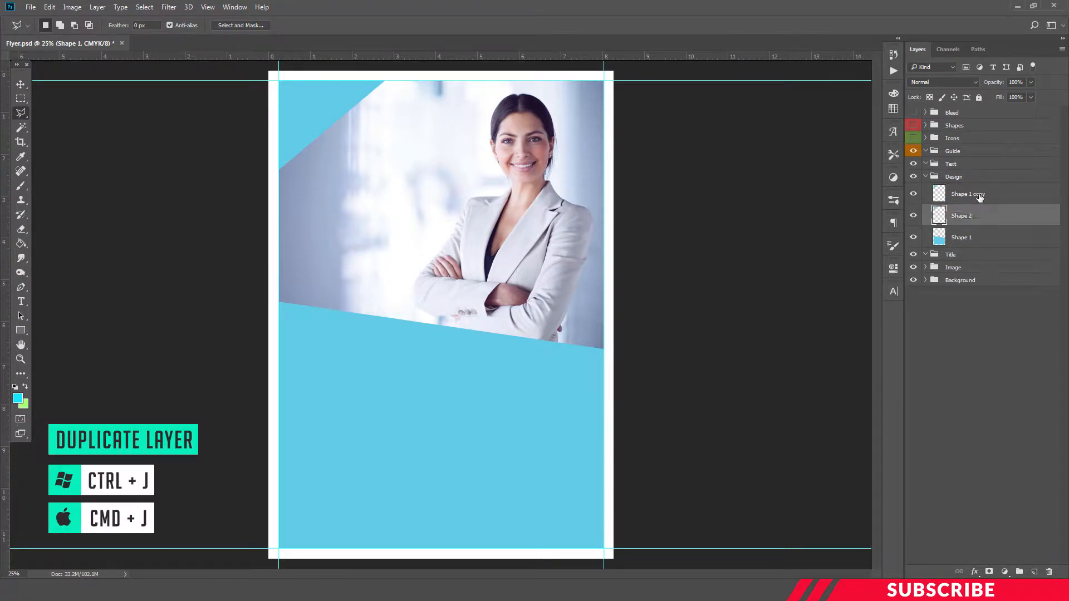
double_click(973, 194)
type("Shape")
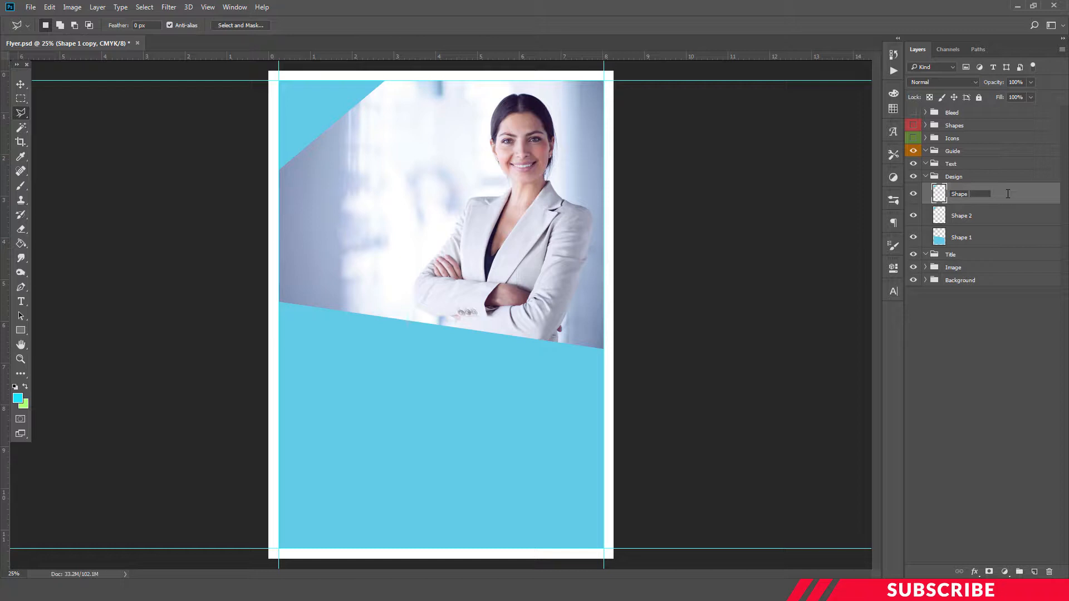
key("Return")
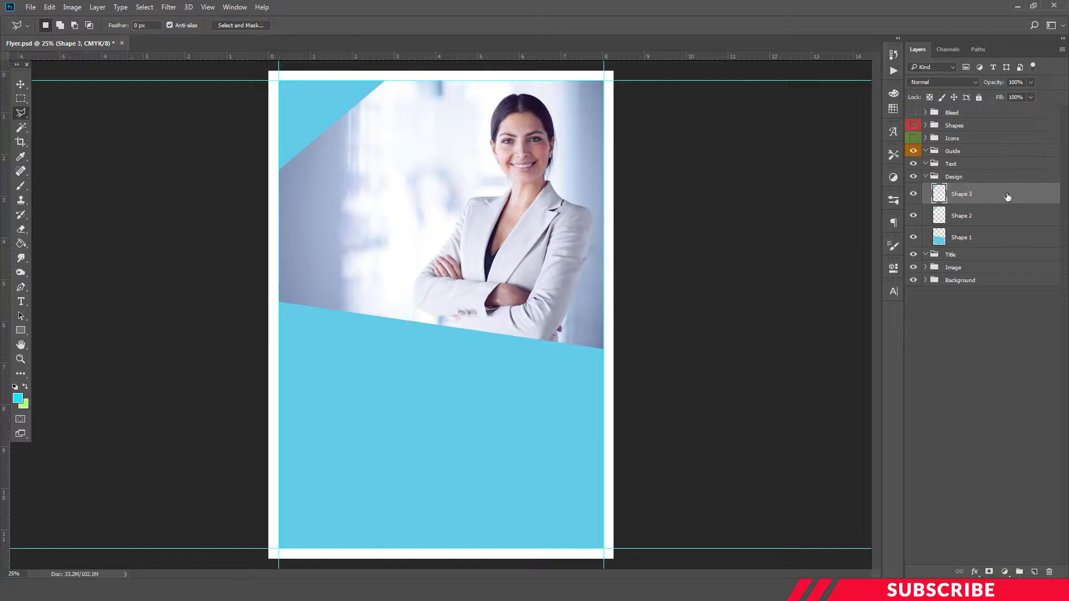
- Set the opacity of the Shape 2 layer to 60%
left_click(984, 216)
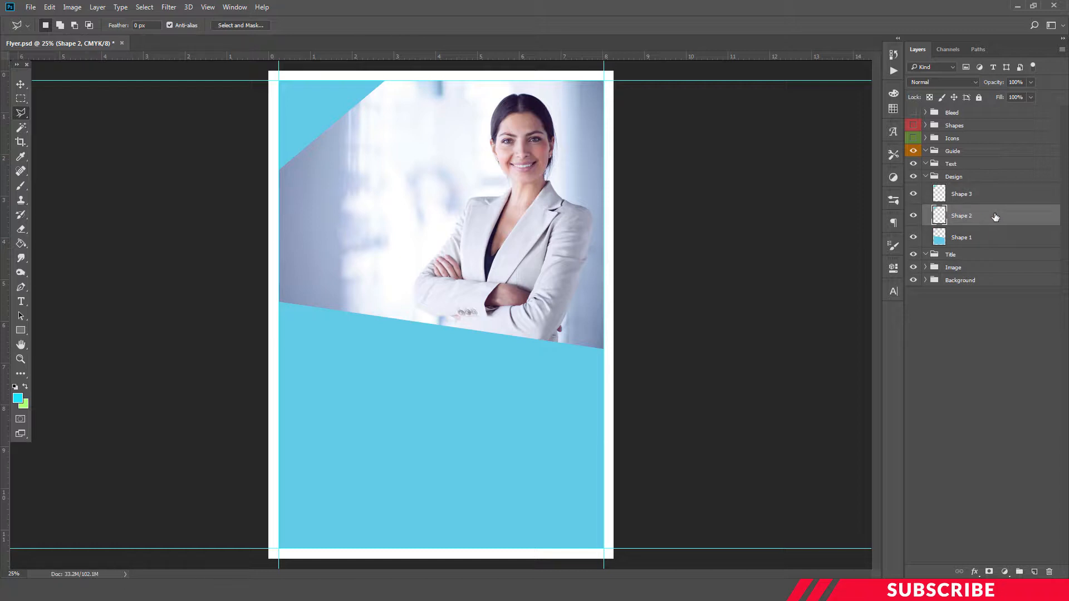
left_click(1021, 83)
left_click_drag(1023, 82, 1007, 83)
type("60")
- Move the Shape 3 triangle up and left until it sits in the page's upper-left corner
left_click(950, 195)
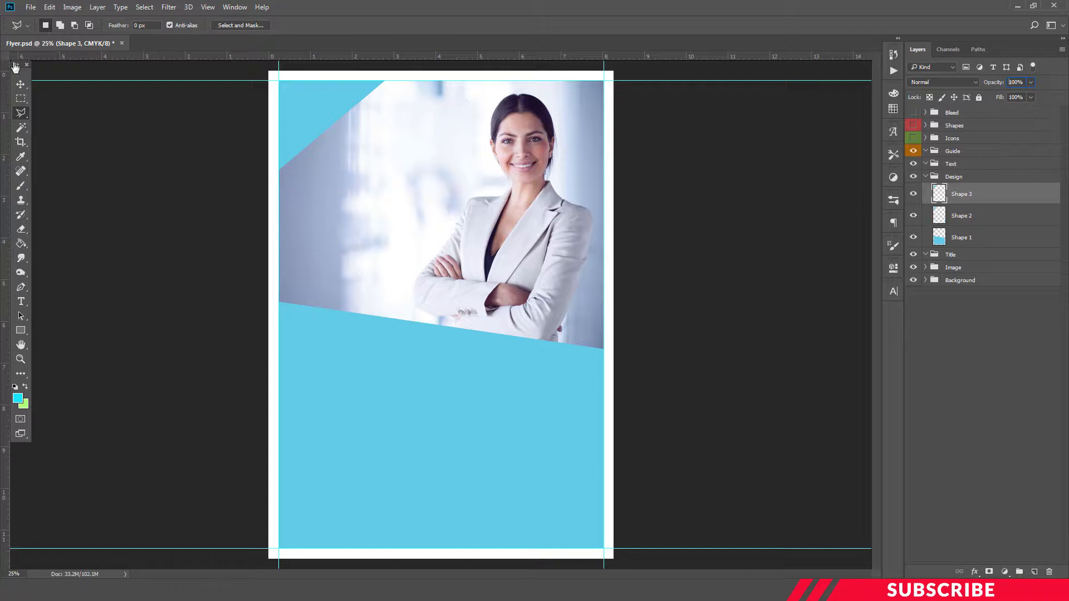
left_click(20, 84)
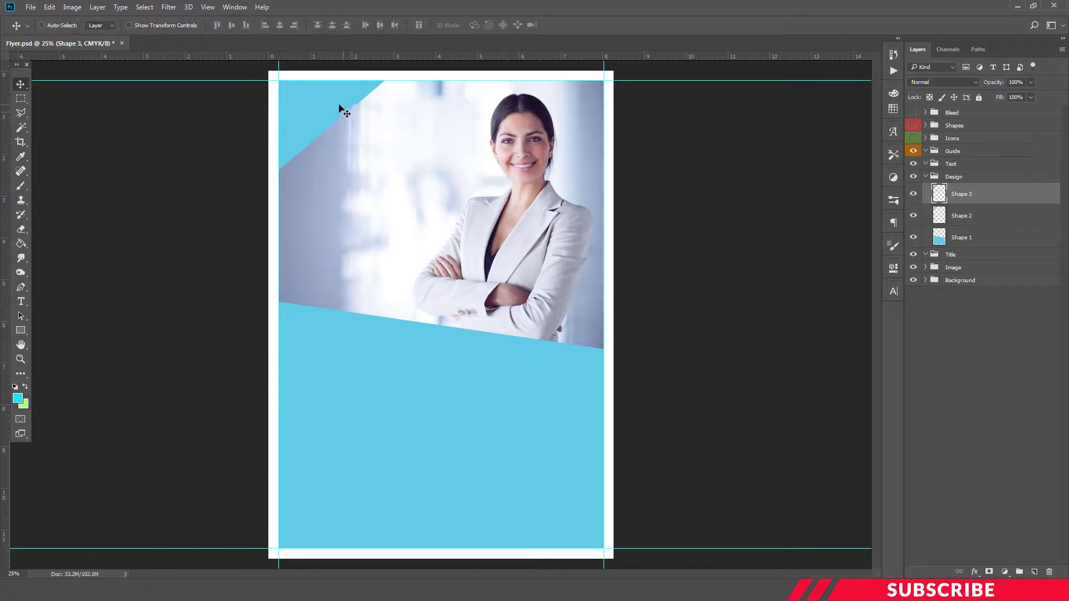
left_click_drag(340, 106, 334, 99)
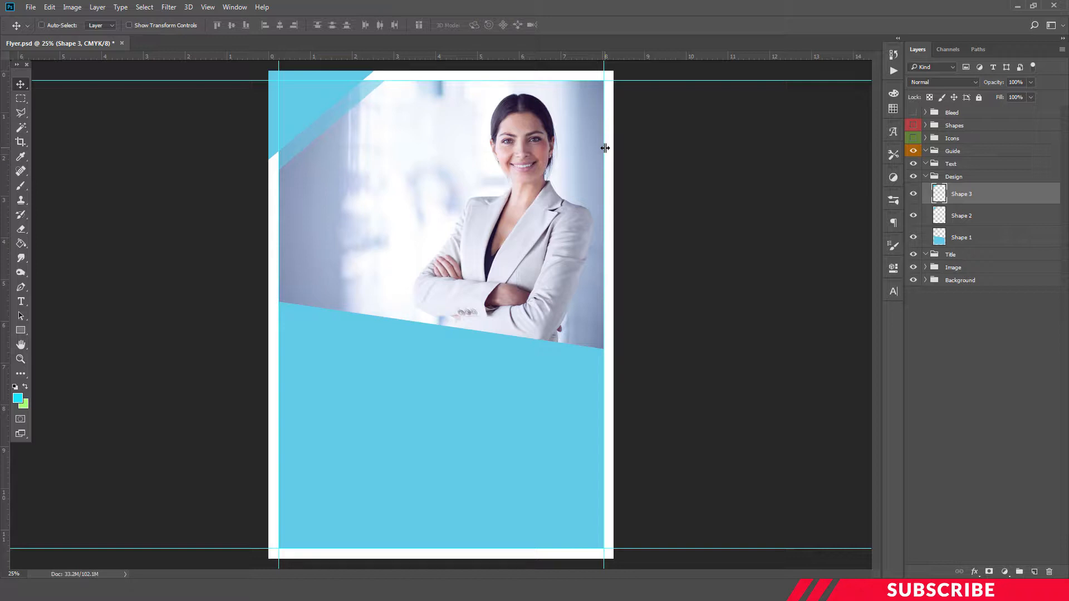
- Erase the parts of the Shape 3 triangle that extend past the left and top guides using rectangular selections, and deselect
left_click(20, 99)
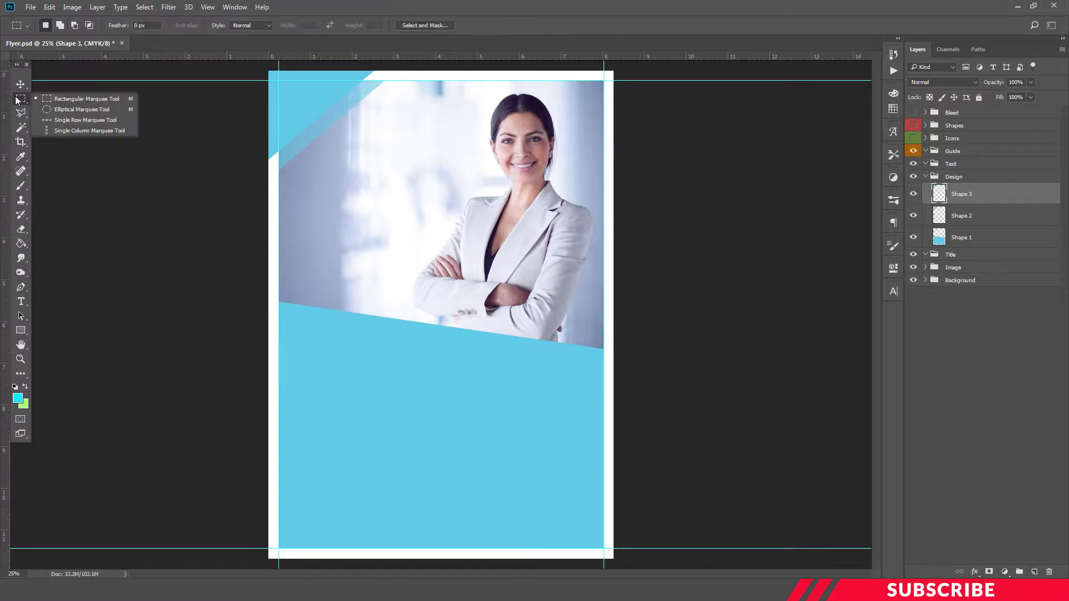
left_click(46, 102)
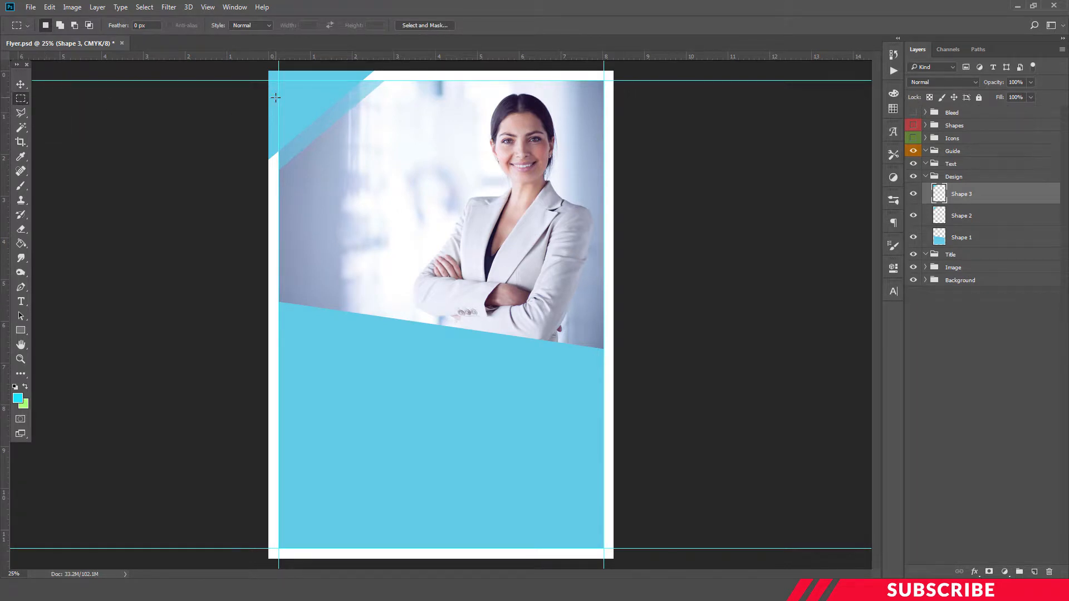
left_click_drag(269, 70, 277, 189)
key("Delete")
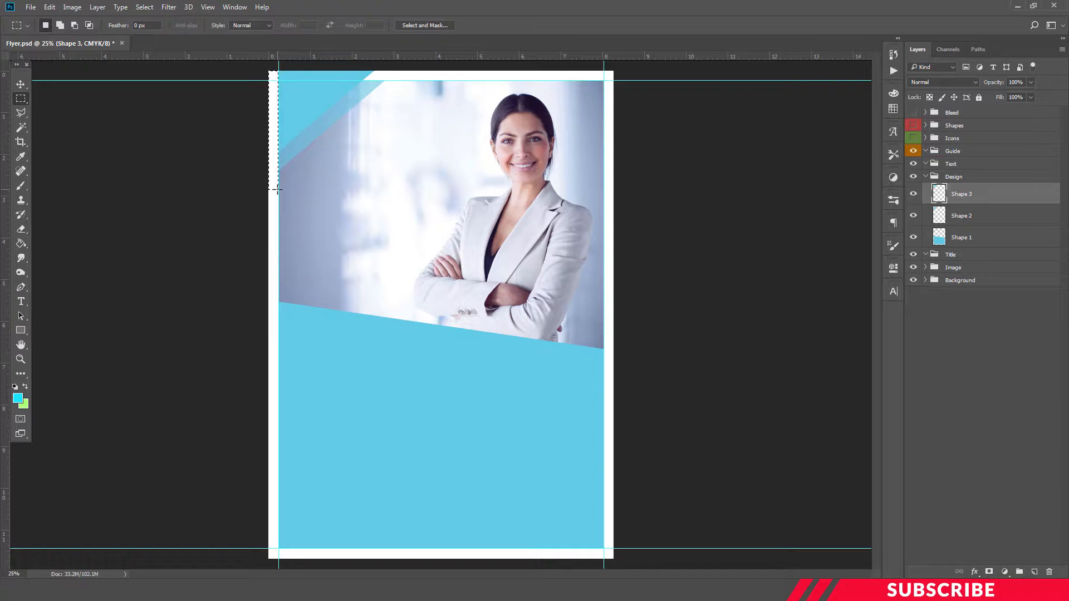
left_click_drag(268, 71, 429, 81)
key("Delete")
key("ctrl+d")
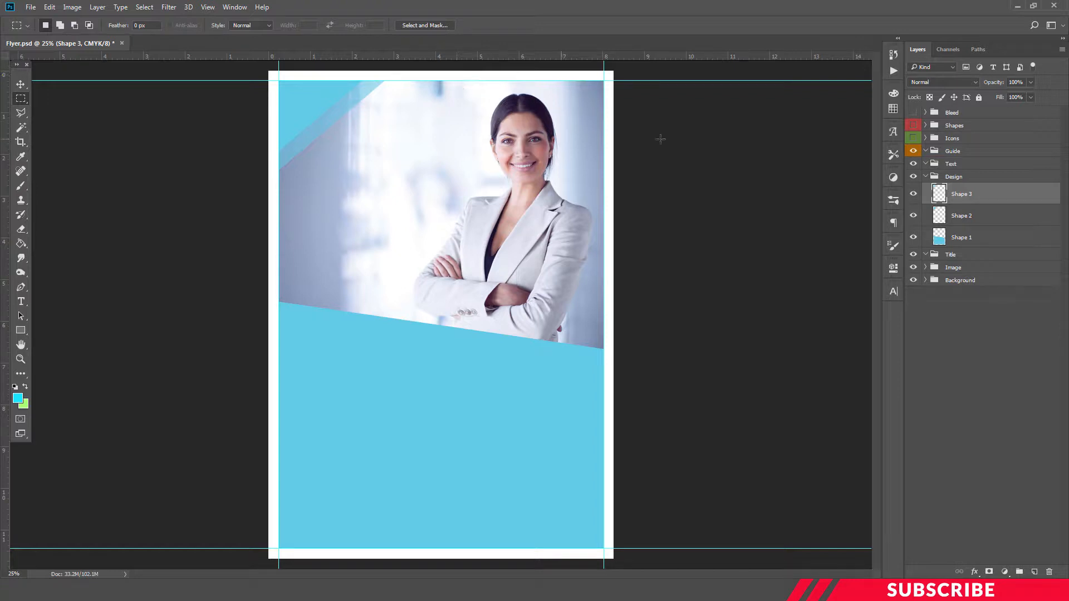
- Add a new layer inside the Text group and set the foreground color to black (000000)
left_click(925, 177)
left_click(950, 165)
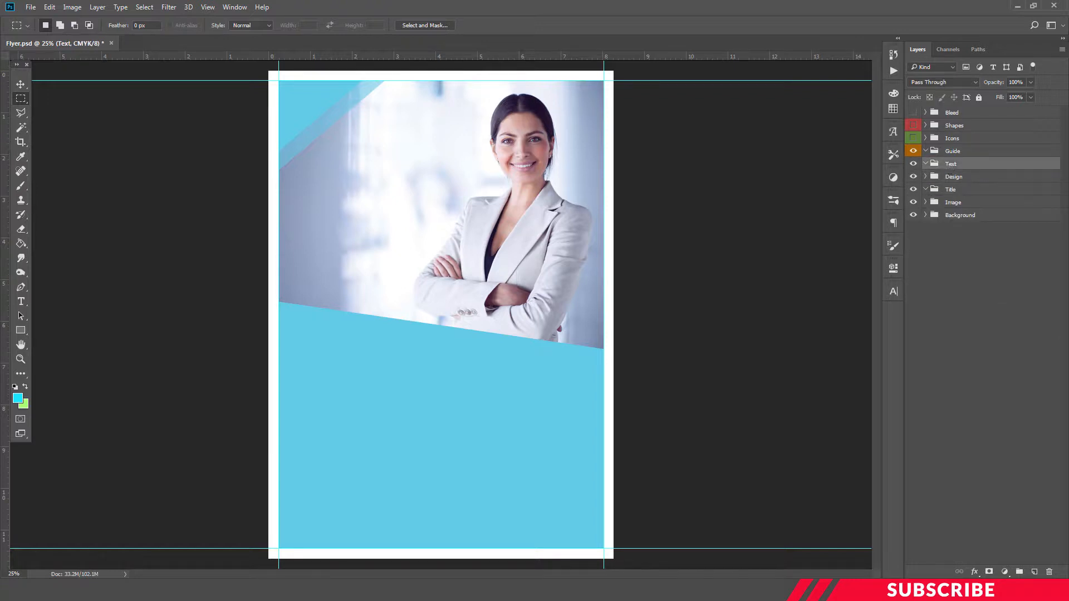
left_click(1035, 572)
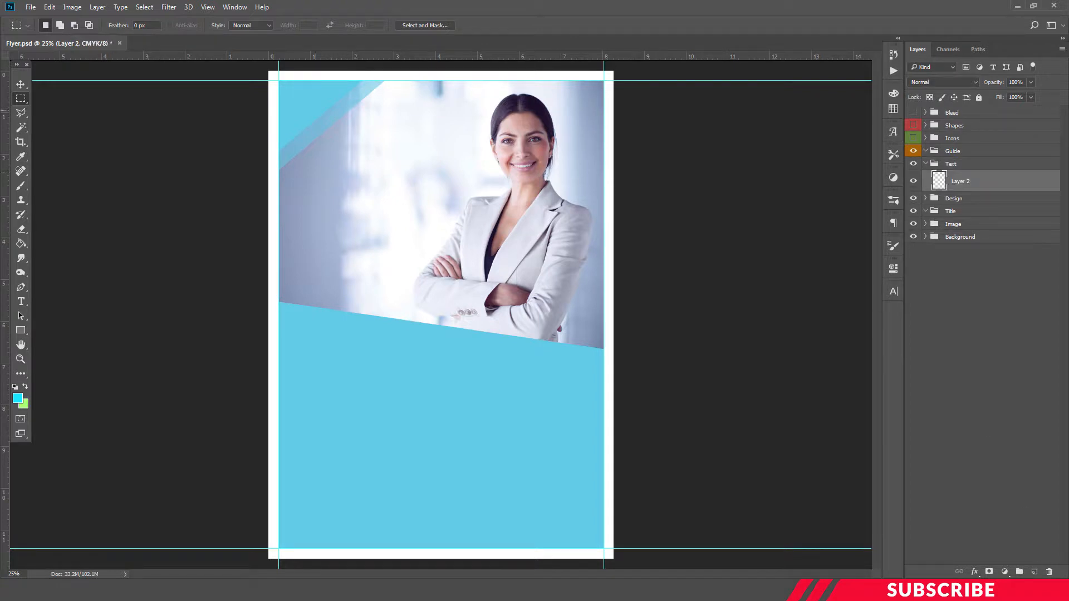
left_click(18, 398)
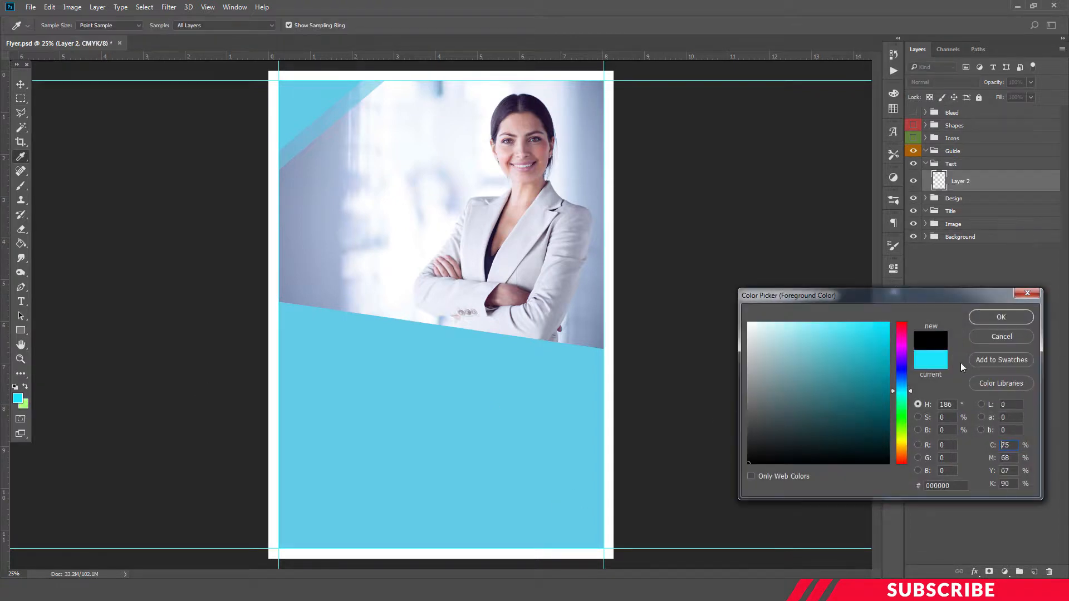
left_click(1013, 315)
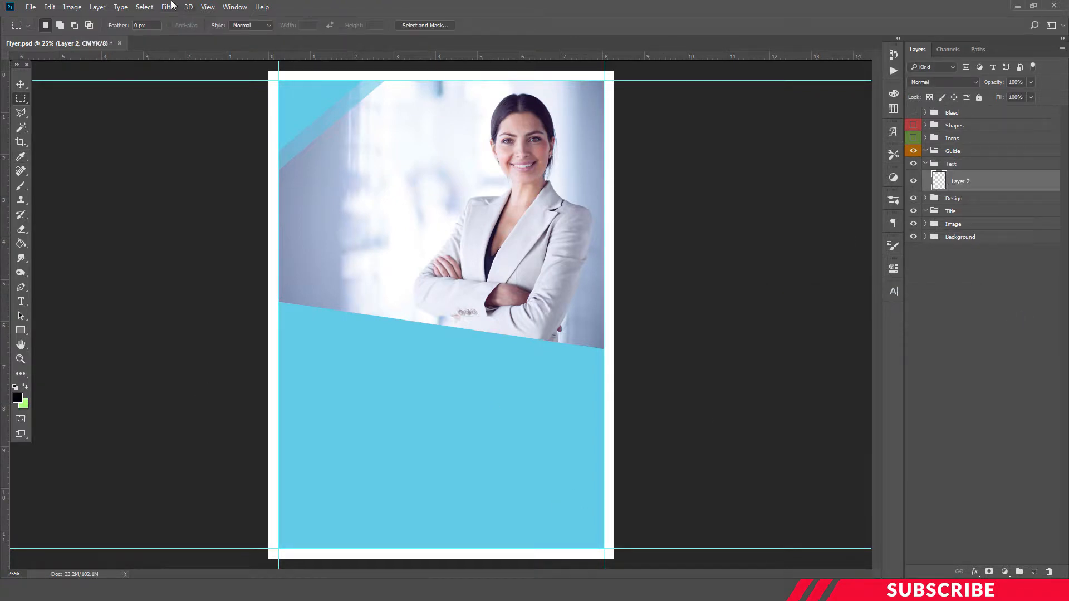
- Add the text "BEST" over the photo, just below the cyan corner triangle
key("t")
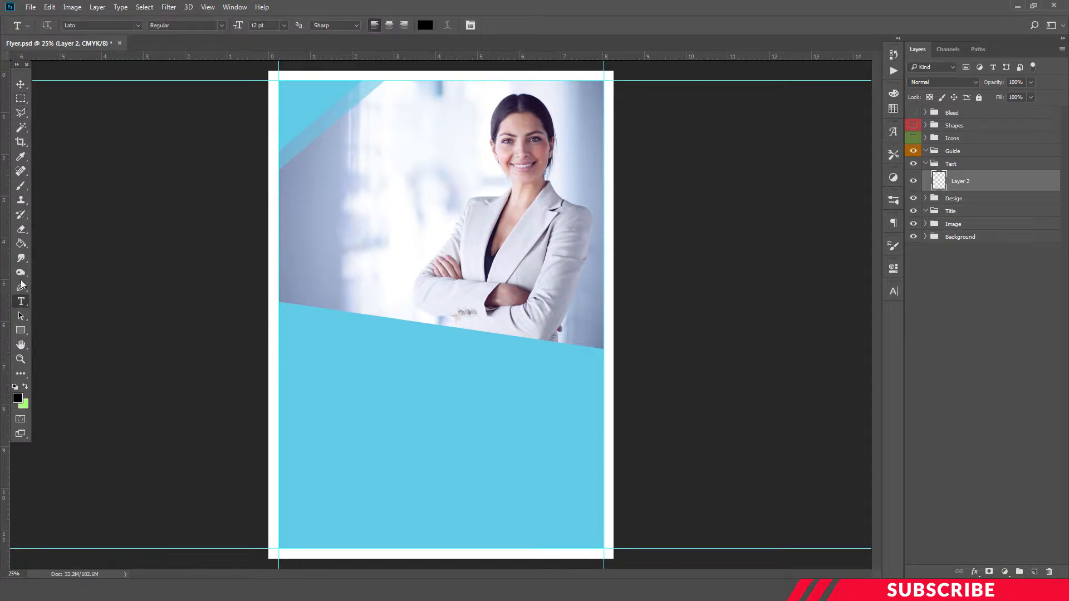
left_click(325, 175)
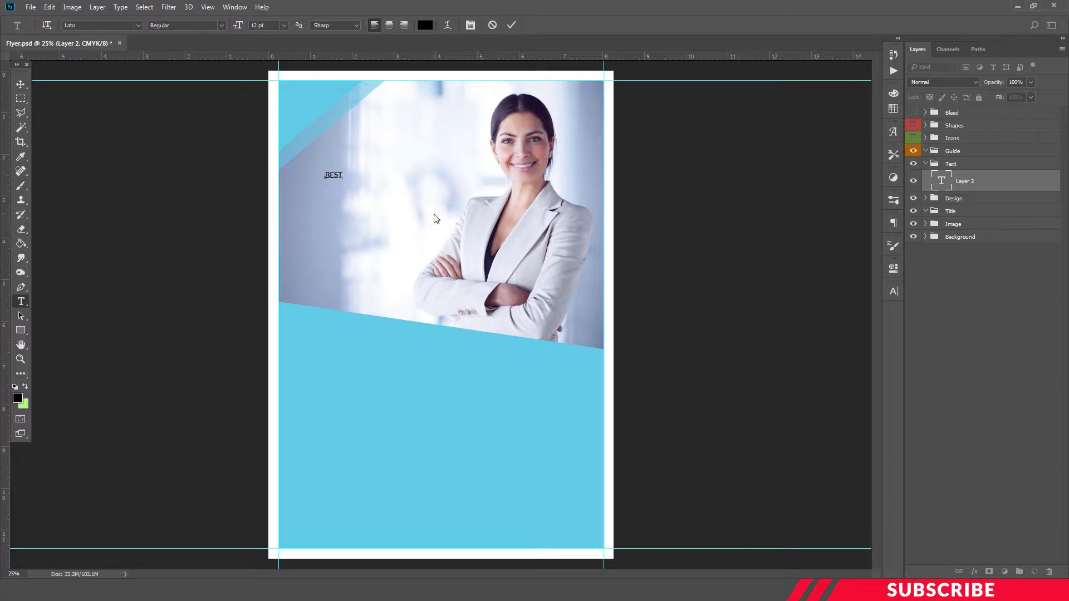
left_click(436, 219)
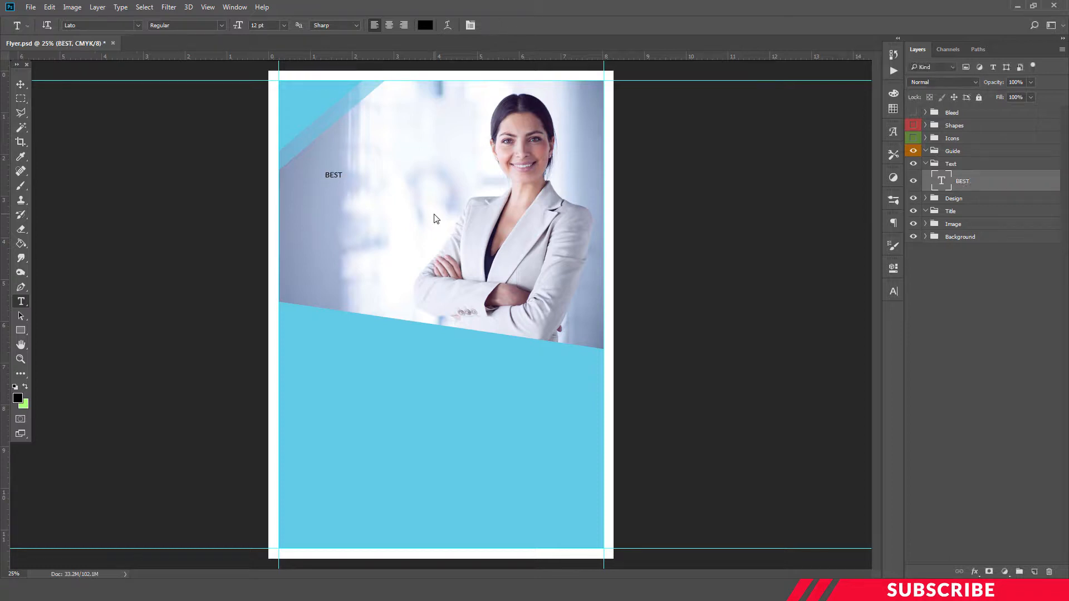
- Set the font size of the BEST text to 55 pt
left_click(334, 174)
key("ctrl+a")
left_click(234, 31)
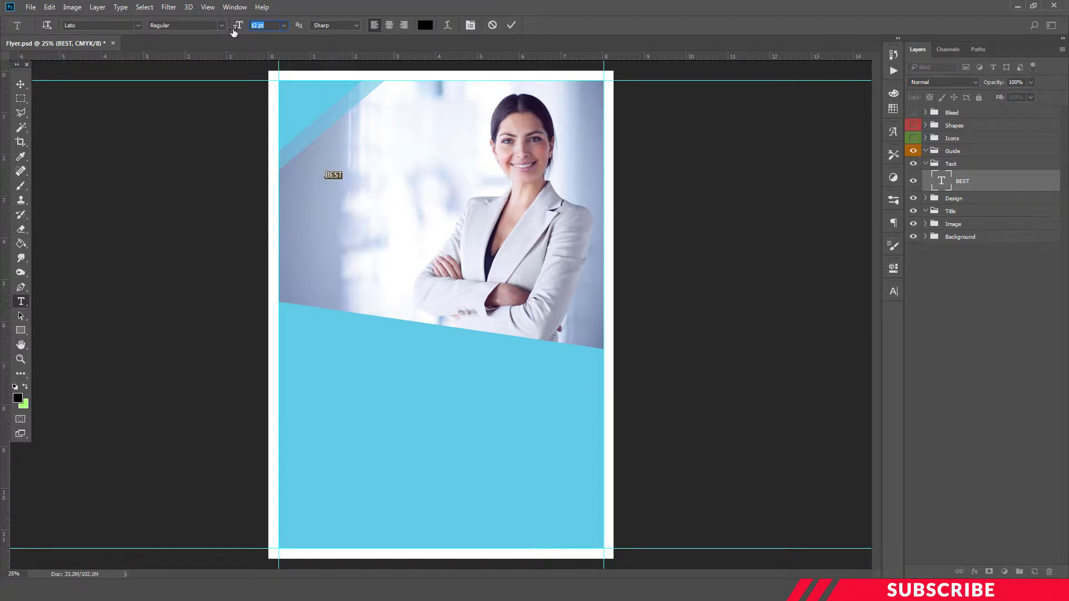
type("55")
key("Return")
left_click(382, 155)
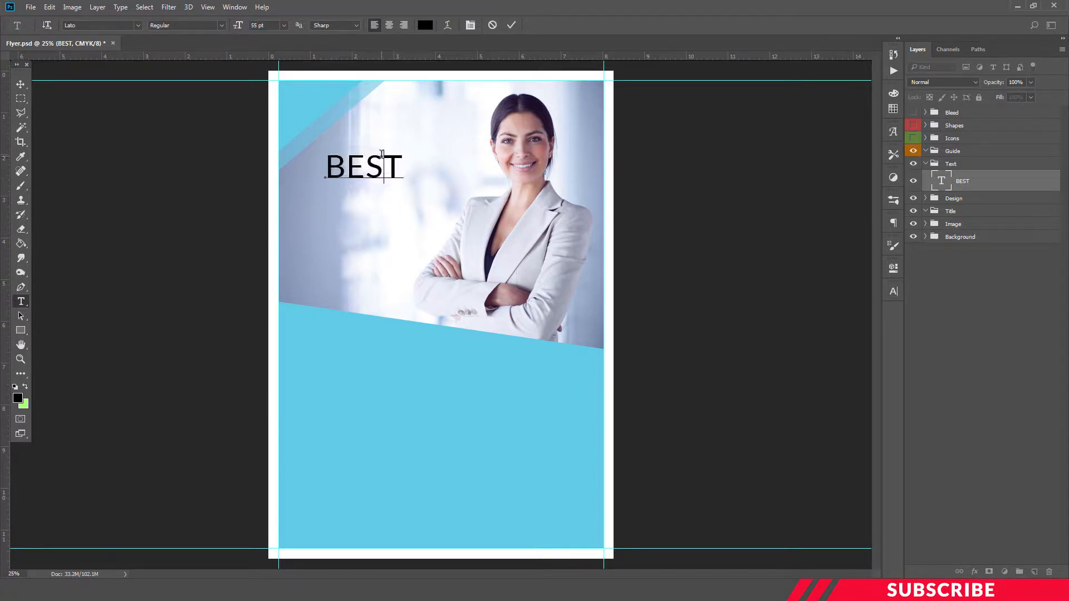
key("ctrl+Return")
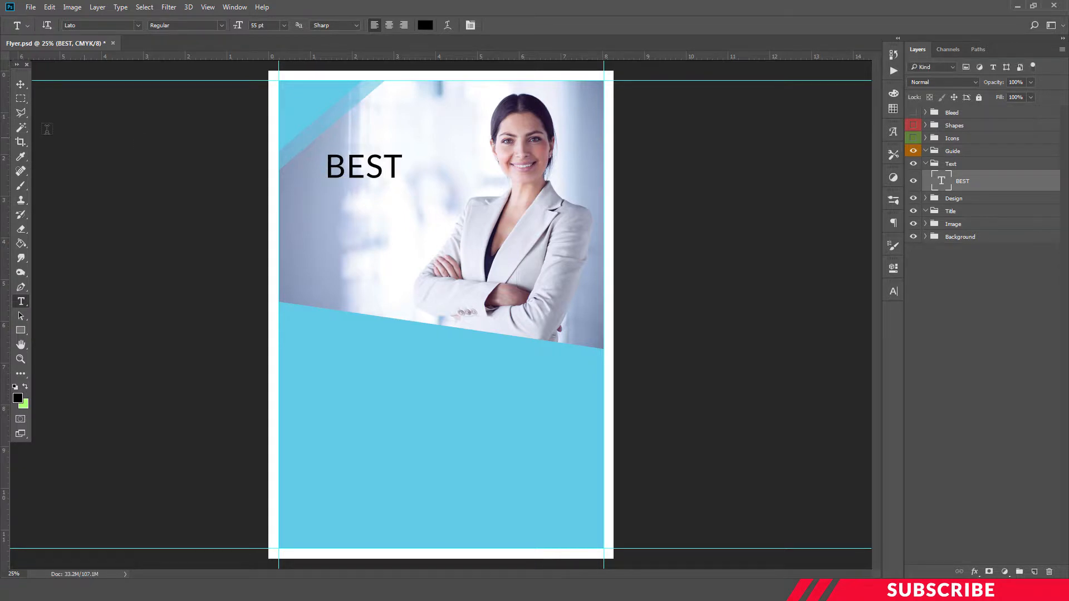
- Shift the BEST text slightly down and left, and place a duplicate of it directly below
left_click(21, 84)
left_click_drag(365, 166, 356, 209)
key("ctrl+j")
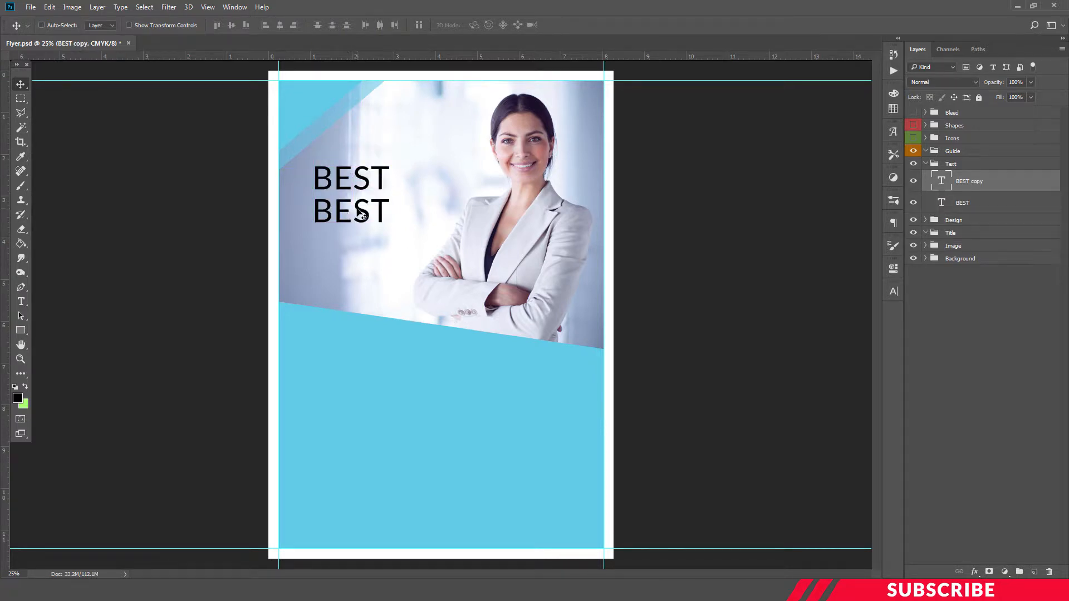
- Change the duplicated lower text line to "BUSINESS" in capital letters
key("t")
left_click(357, 207)
key("ctrl+a")
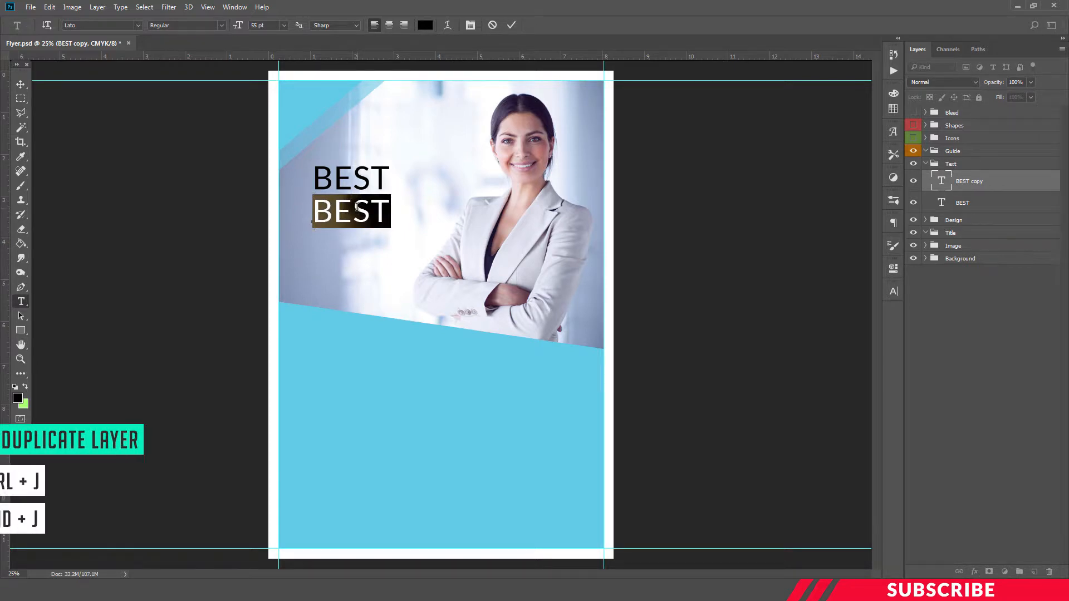
type("Bu")
type("siness")
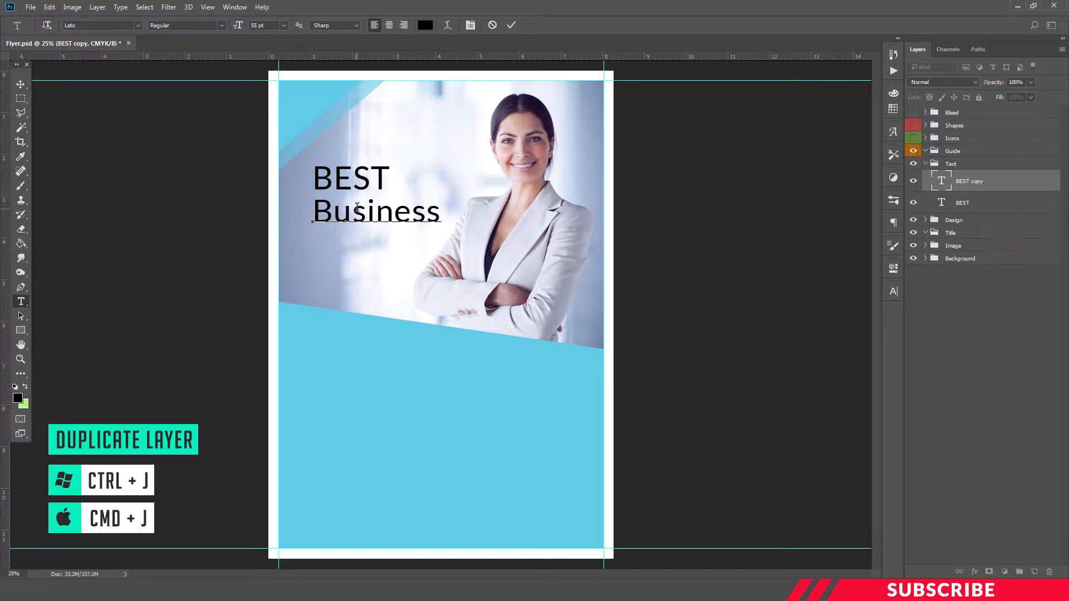
key("ctrl+a")
type("BUSINESS")
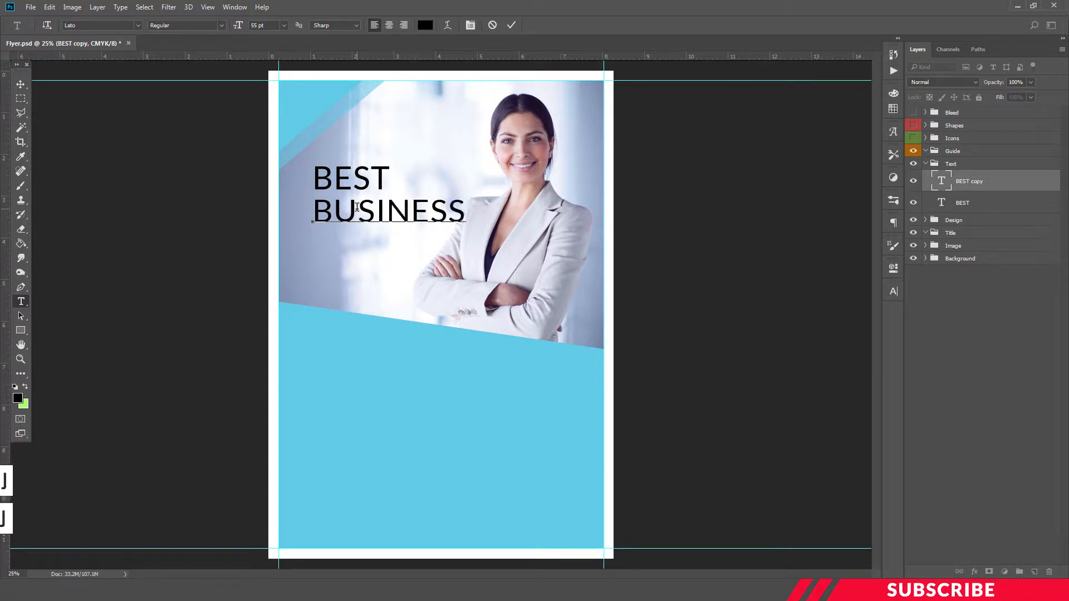
key("ctrl+Return")
- Duplicate the BUSINESS text directly below itself and change the copy to "TRICKS"
key("v")
key("ctrl+j")
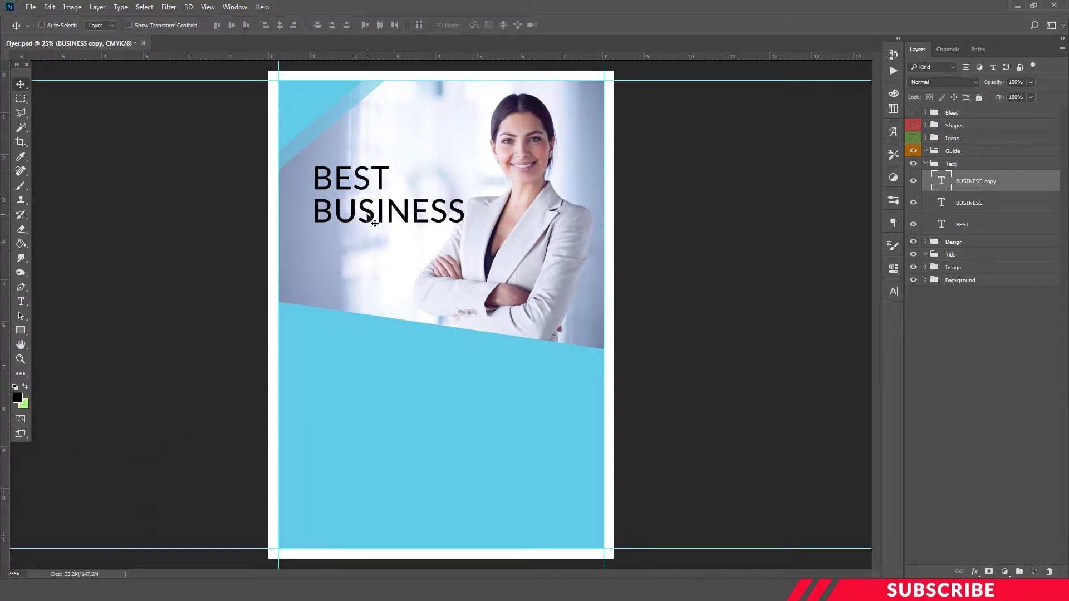
left_click_drag(357, 208, 359, 239)
key("t")
left_click(368, 245)
double_click(368, 245)
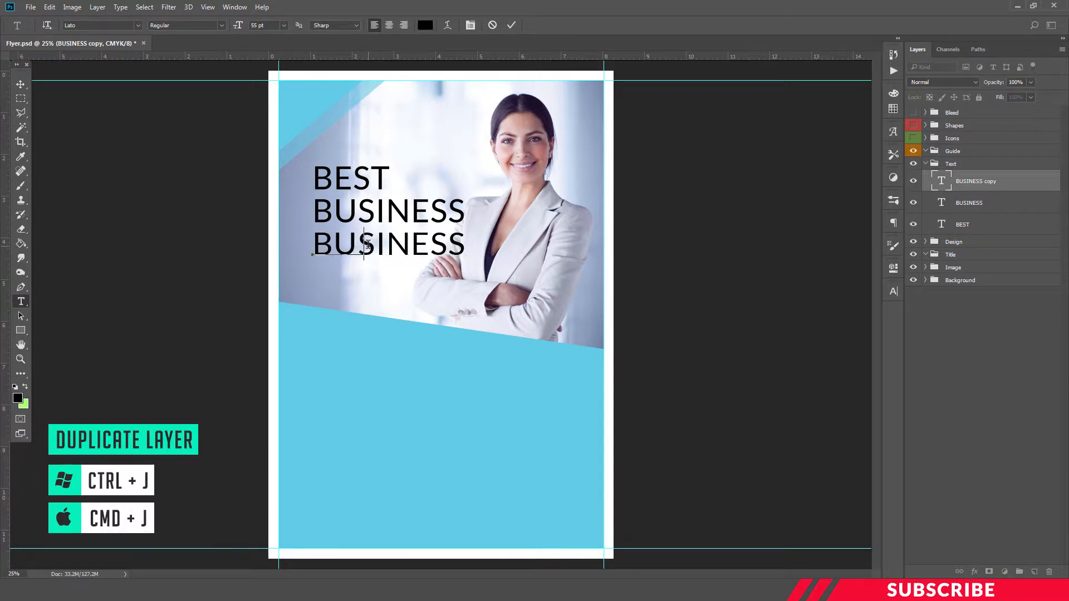
type("TRICKS")
key("ctrl+Return")
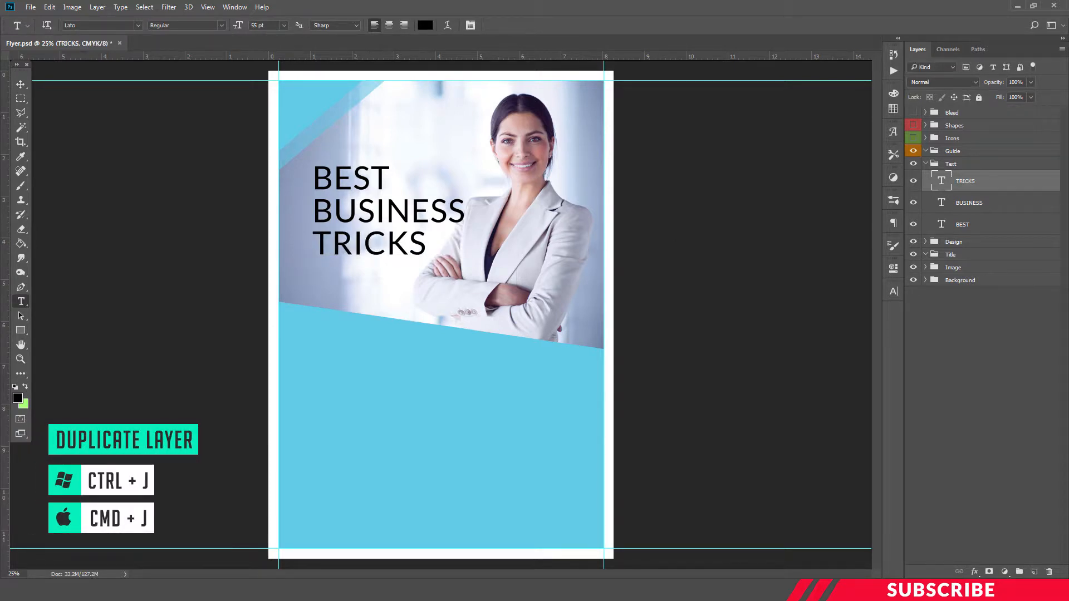
- Move the three title lines BEST, BUSINESS and TRICKS together closer to the left guide
key("v")
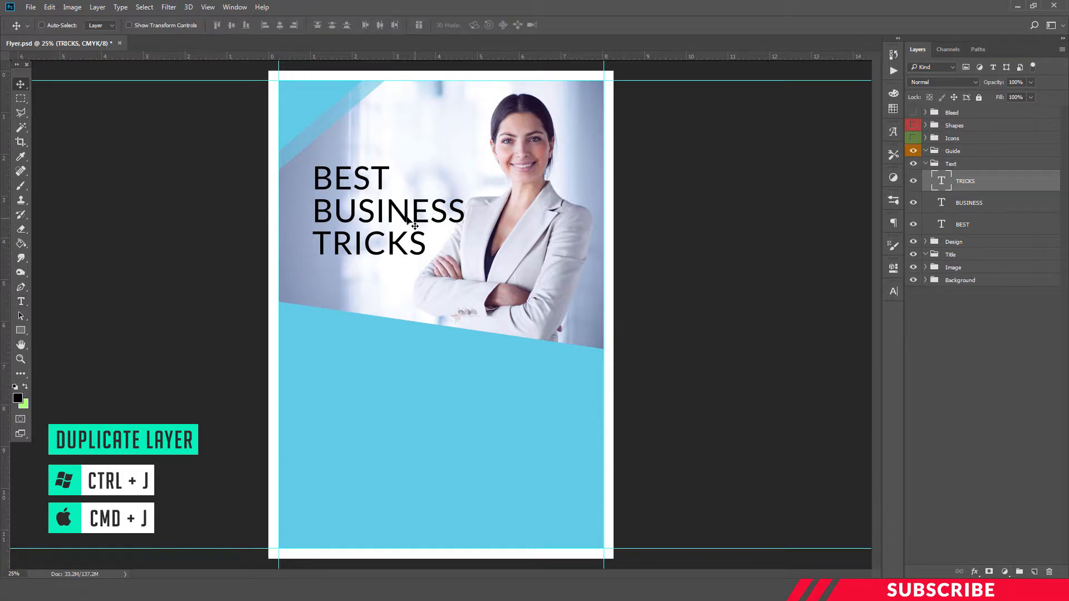
left_click_drag(406, 218, 388, 211)
left_click(963, 230, "shift")
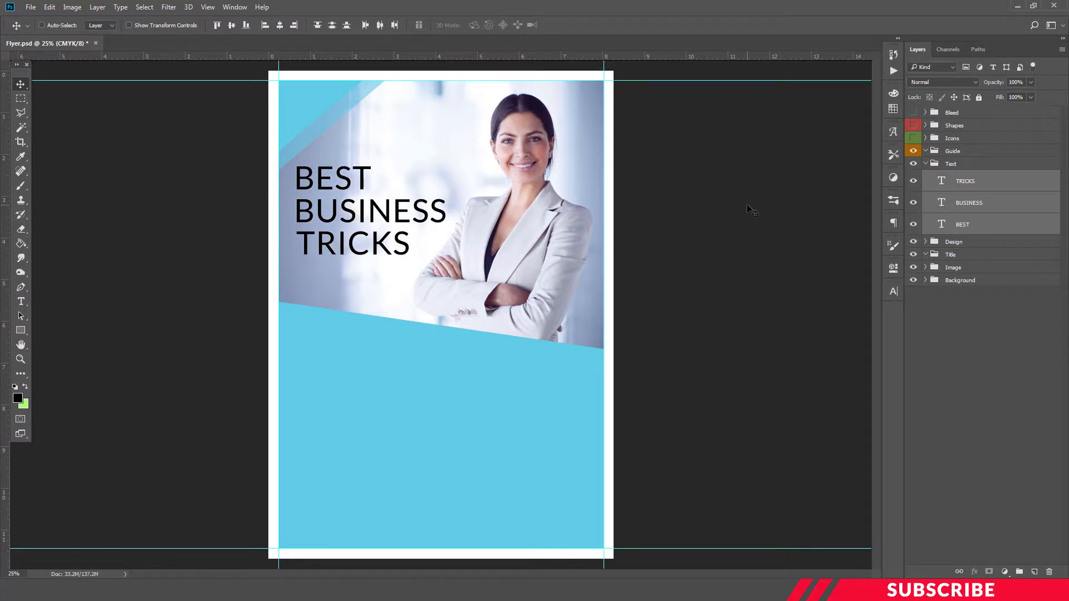
key("shift+Right")
key("shift+Right")
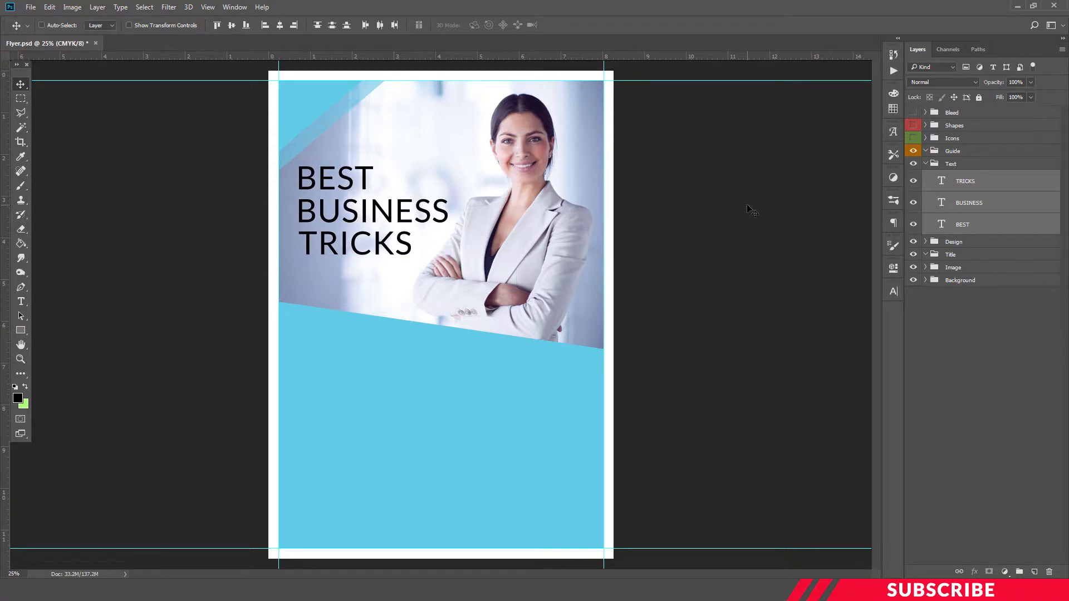
- Collapse the Text group and add a new layer inside the Guide group
left_click(1012, 191)
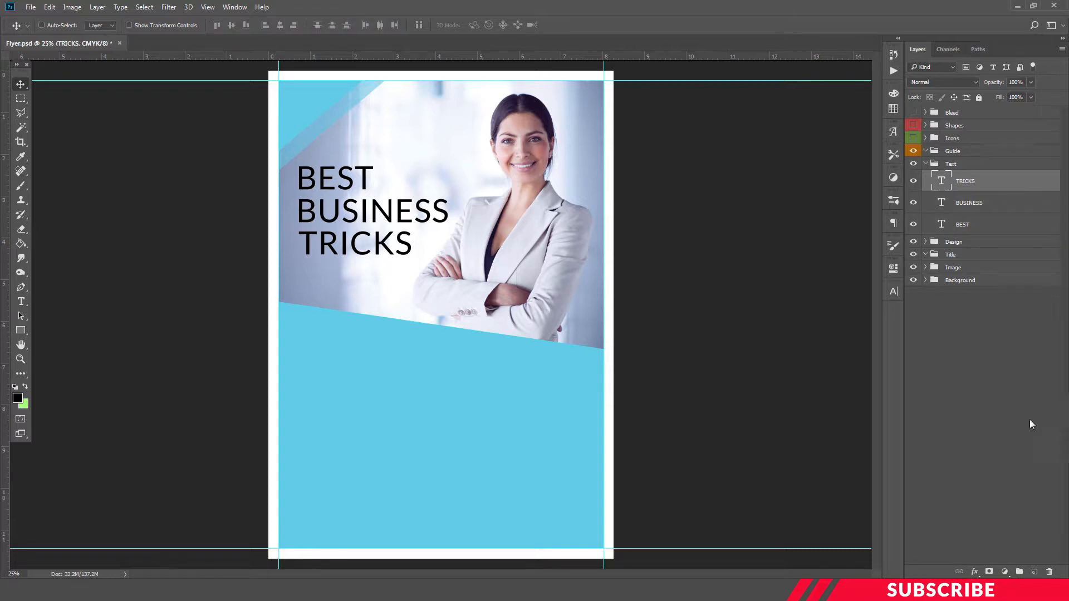
left_click(926, 163)
left_click(965, 153)
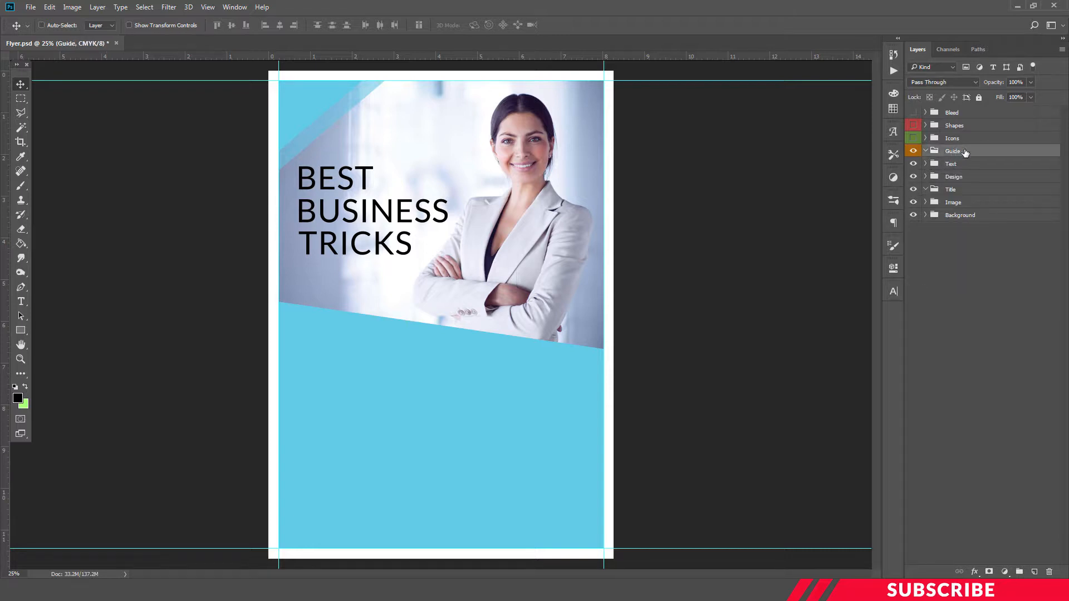
left_click(1035, 573)
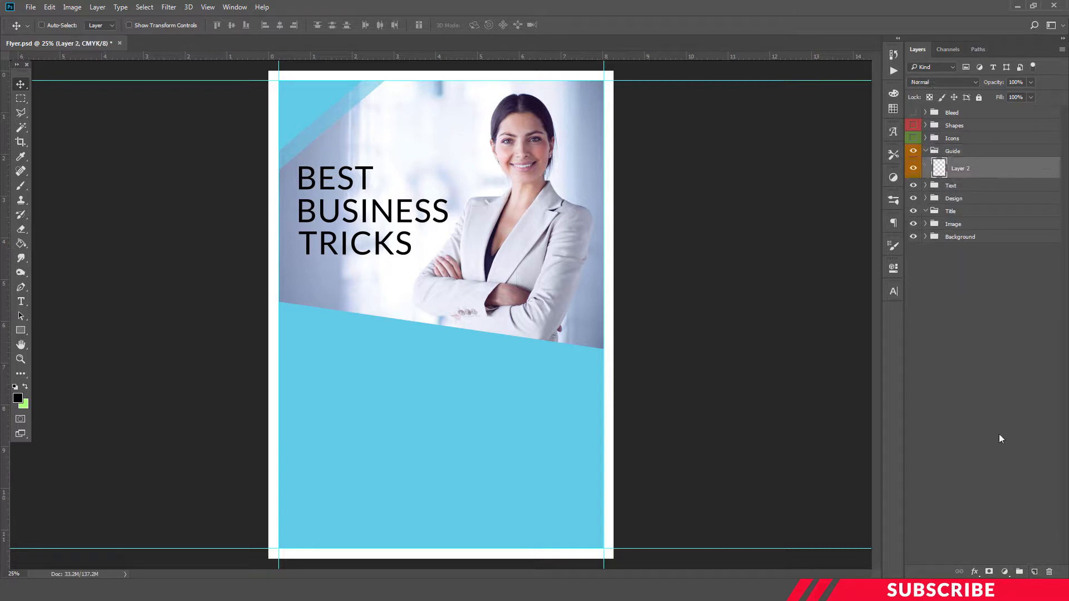
- Set the foreground color to bright green (5dff25)
left_click(19, 399)
mouse_move(828, 392)
left_mouse_down()
mouse_move(815, 434)
mouse_move(839, 355)
left_mouse_up()
left_click_drag(903, 380, 900, 423)
left_click_drag(859, 354, 899, 277)
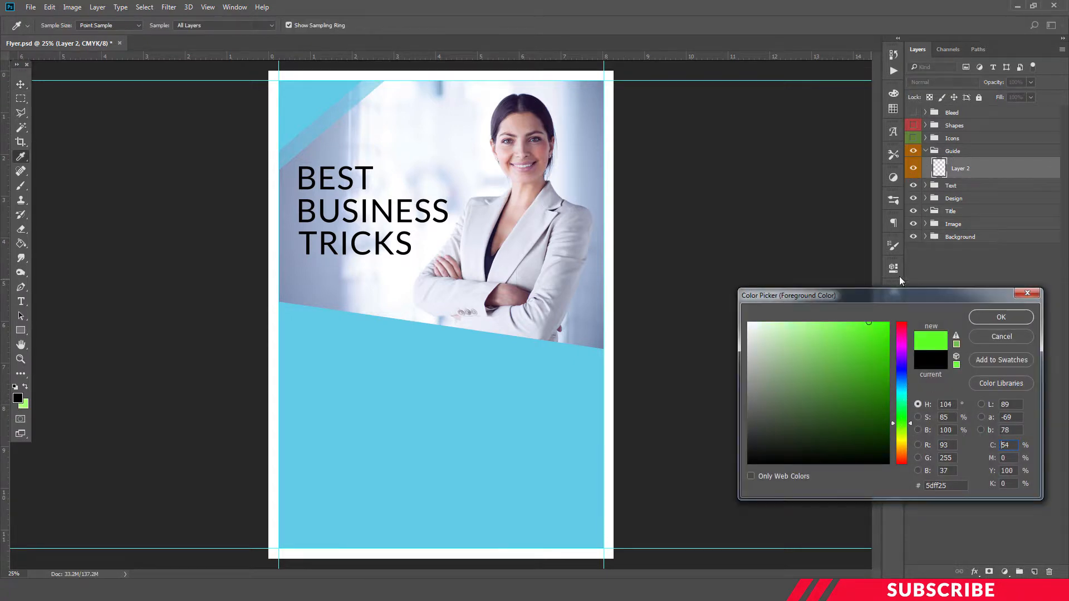
left_click(971, 316)
key("v")
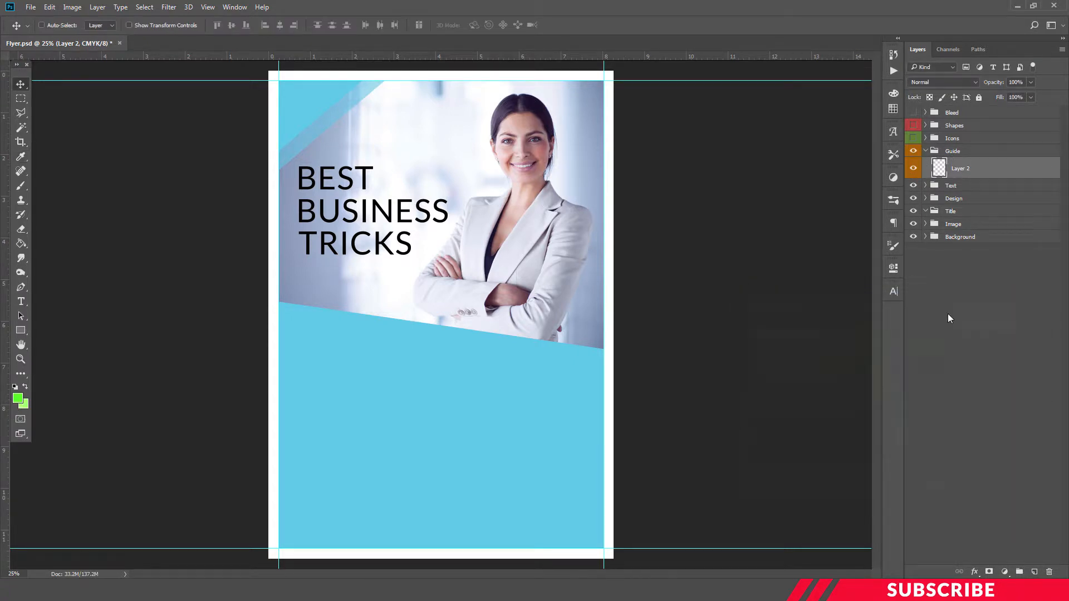
- Create a green rectangle shape 112 px wide and 484 px high on the cyan area with the Rectangle tool
left_click(20, 331)
left_click(99, 332)
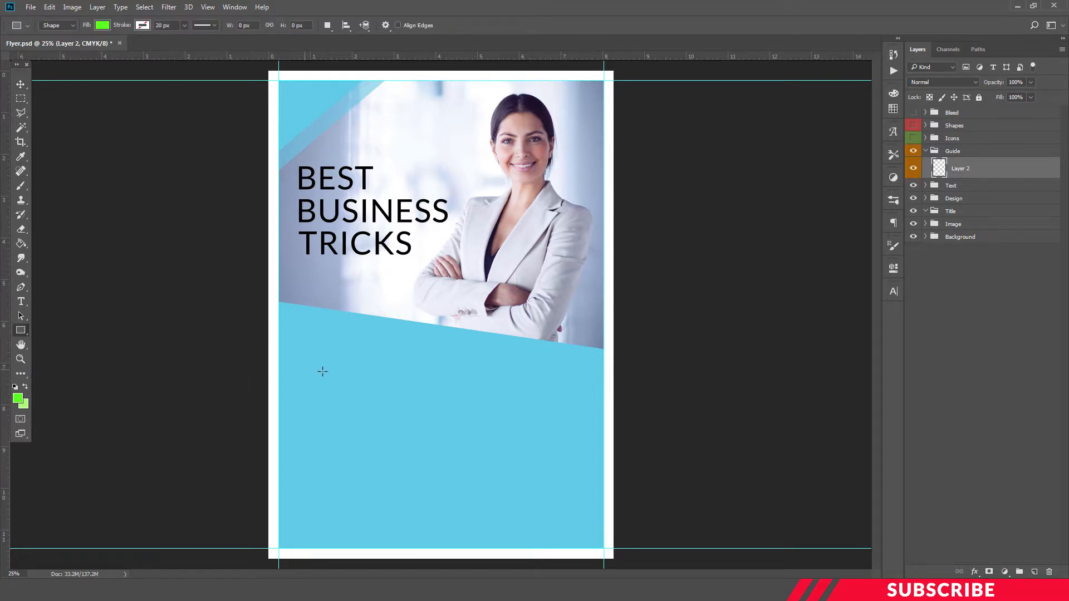
left_click(406, 376)
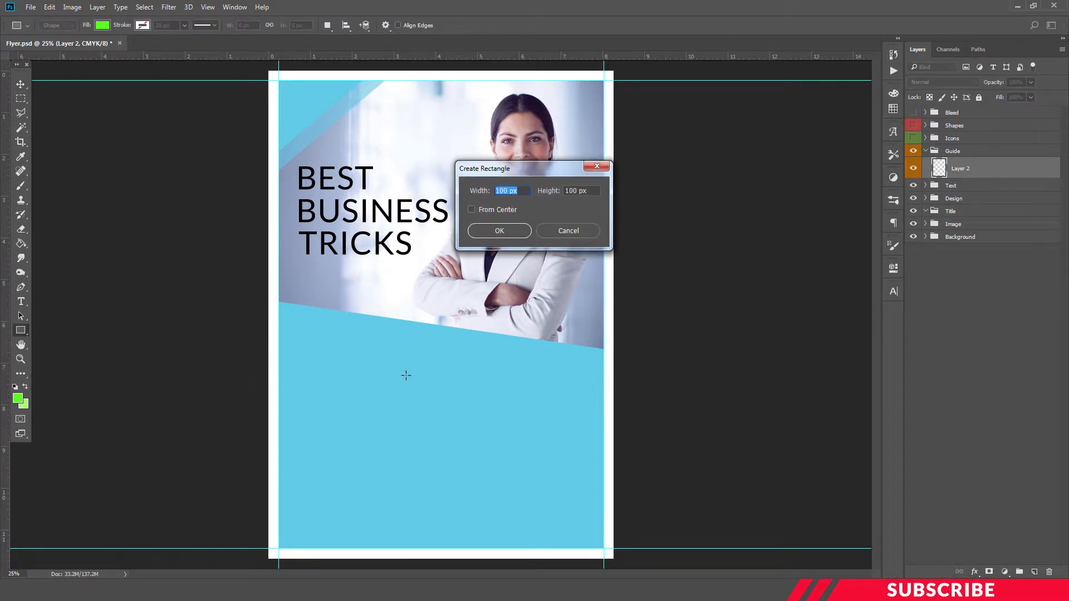
type("112")
key("Tab")
type("484")
key("Return")
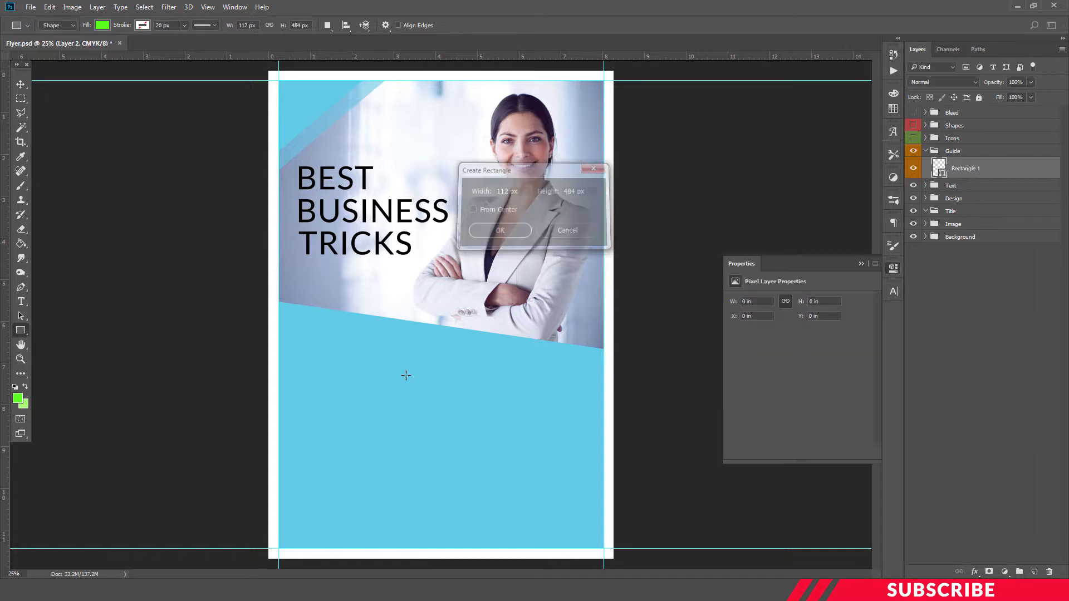
left_click(893, 268)
- Use the green rectangle as a spacer to add a vertical guide inside the left margin, and move it against the right margin guide
key("v")
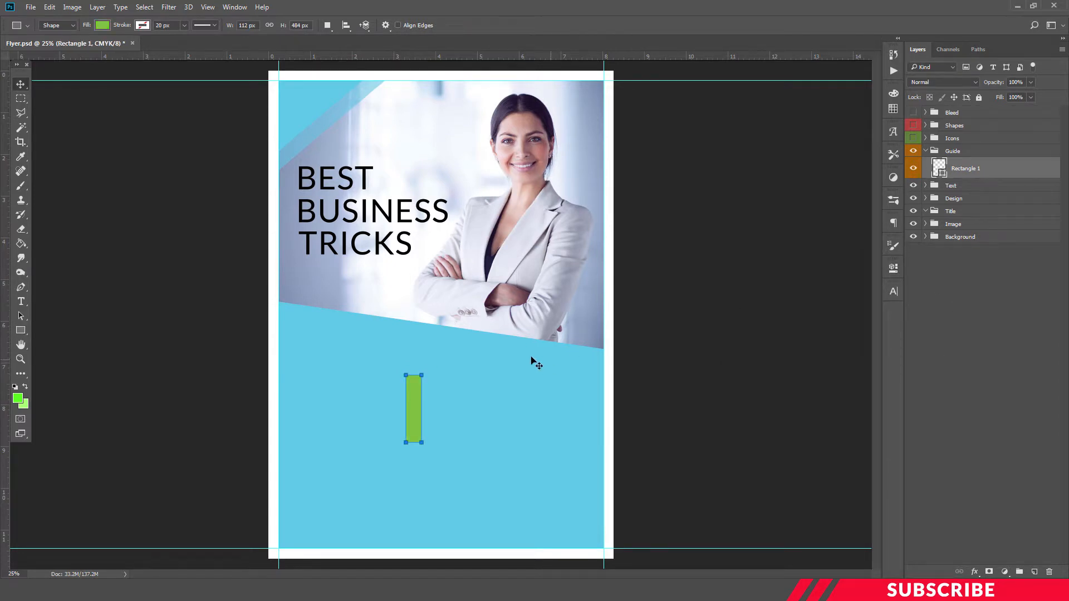
left_click_drag(415, 398, 281, 322)
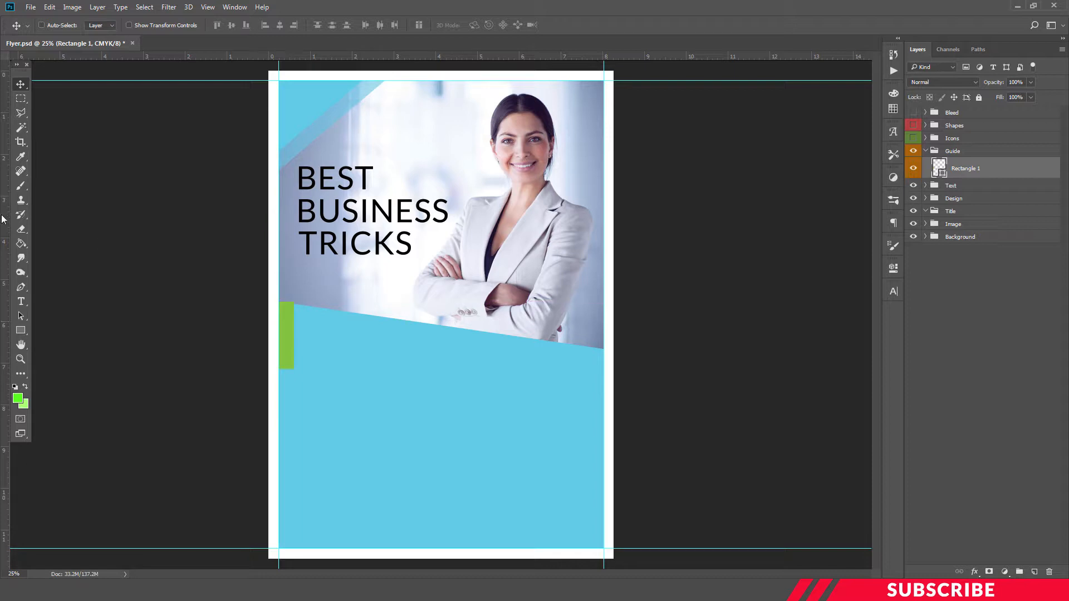
left_click_drag(5, 220, 598, 323)
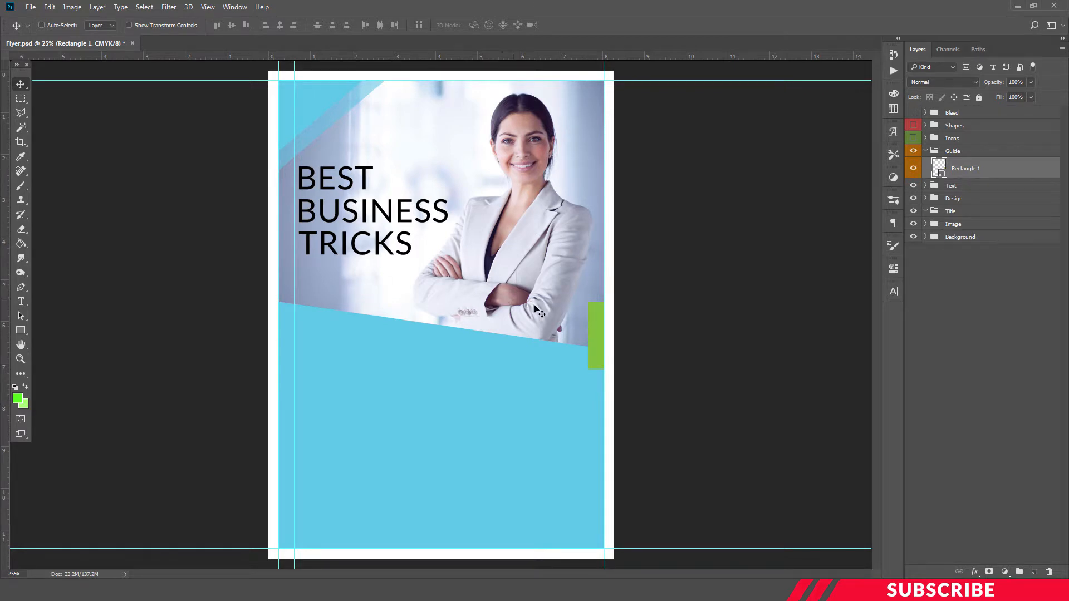
- Add a vertical guide at the green rectangle's inner edge inside the right margin, and collapse and hide the Guide group
left_click_drag(7, 188, 588, 281)
left_click(926, 152)
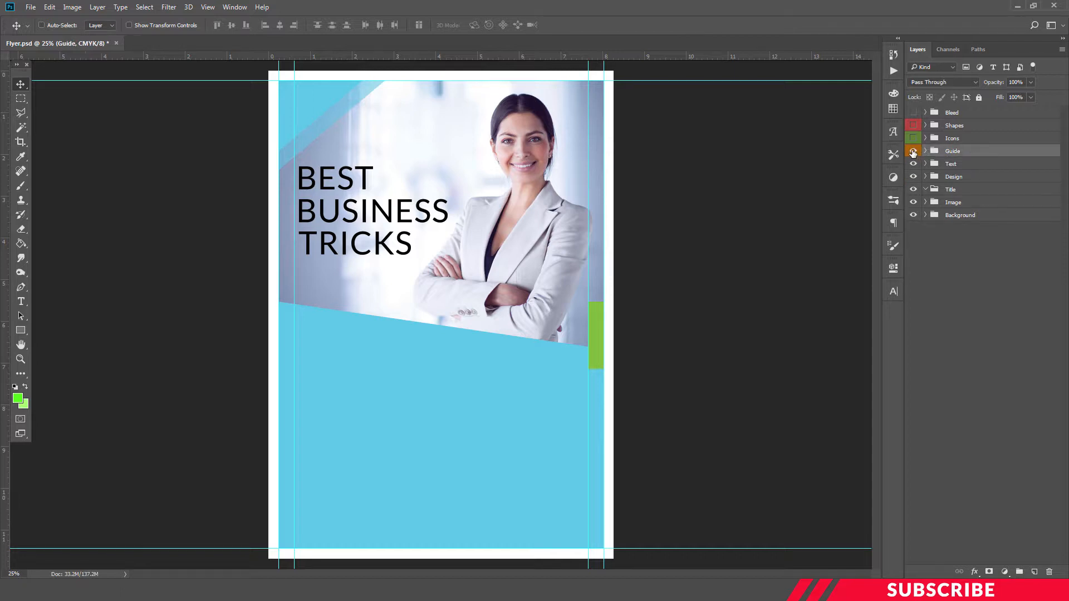
left_click(913, 152)
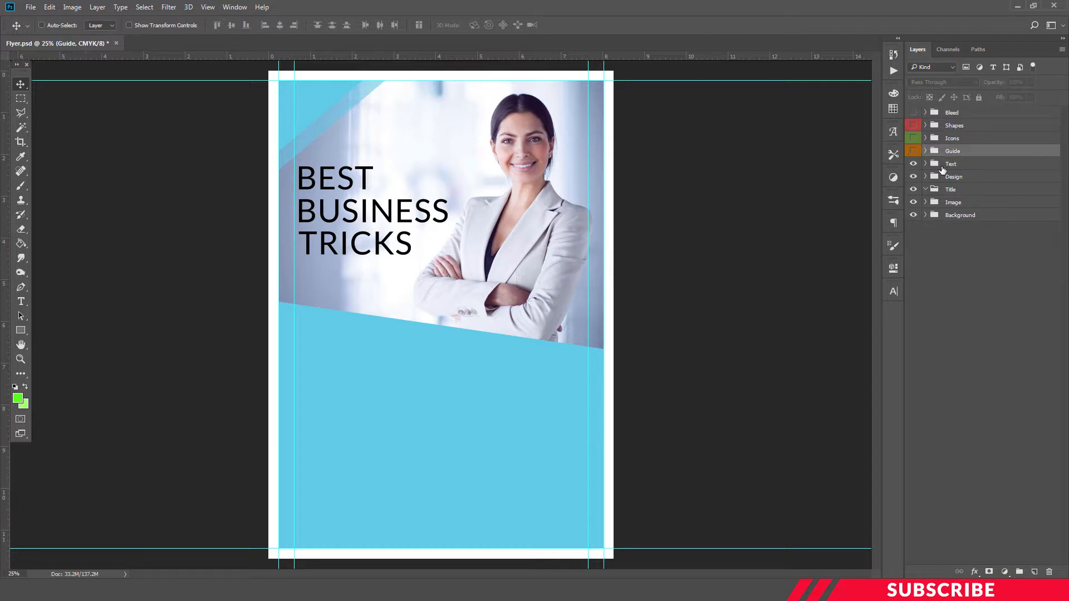
- Expand the Text group and add a new layer above the TRICKS text layer
left_click(931, 164)
left_click(926, 164)
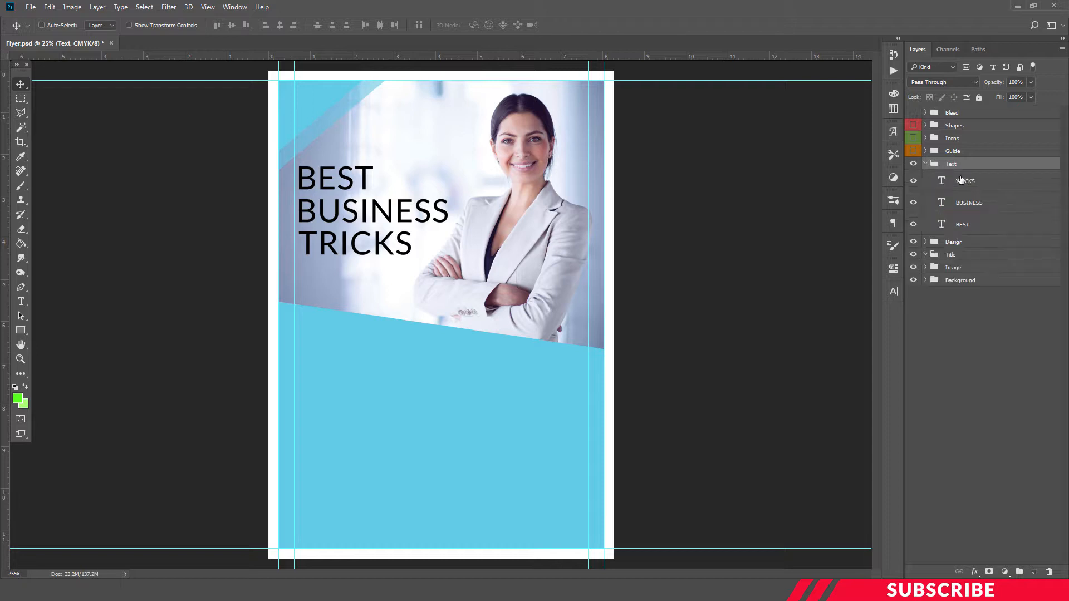
left_click(972, 177)
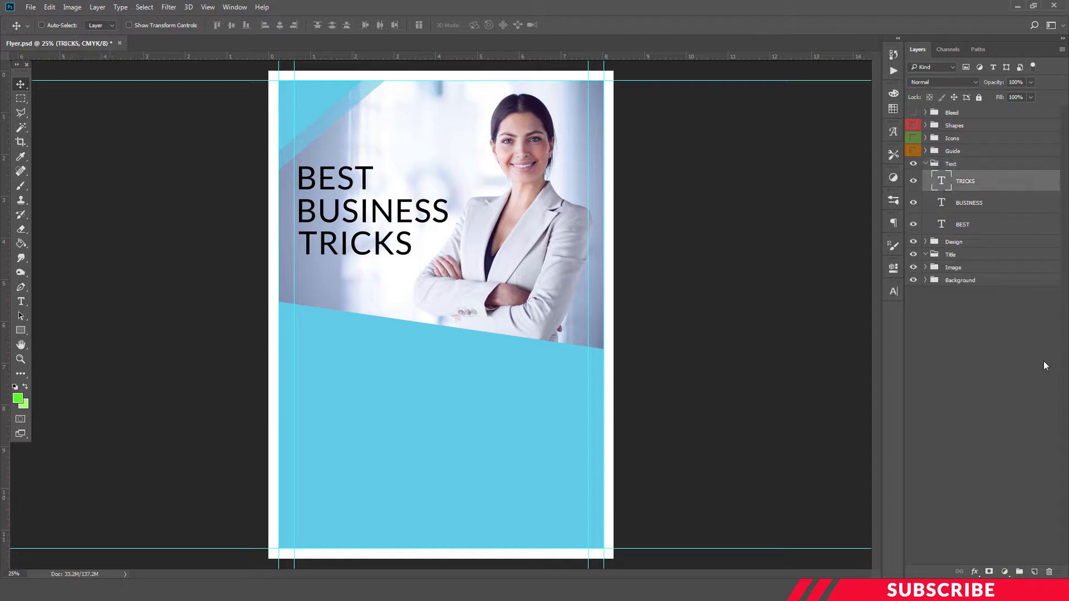
left_click(1035, 571)
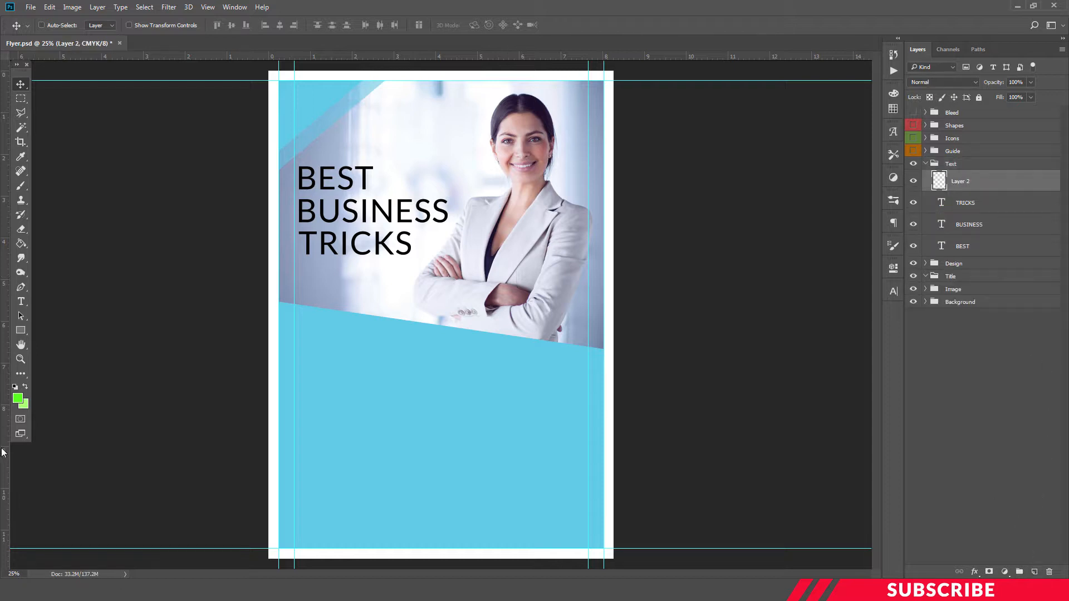
- Set the foreground color to black (000000) and add the text ABOUT on the cyan area below the photo
left_click(17, 398)
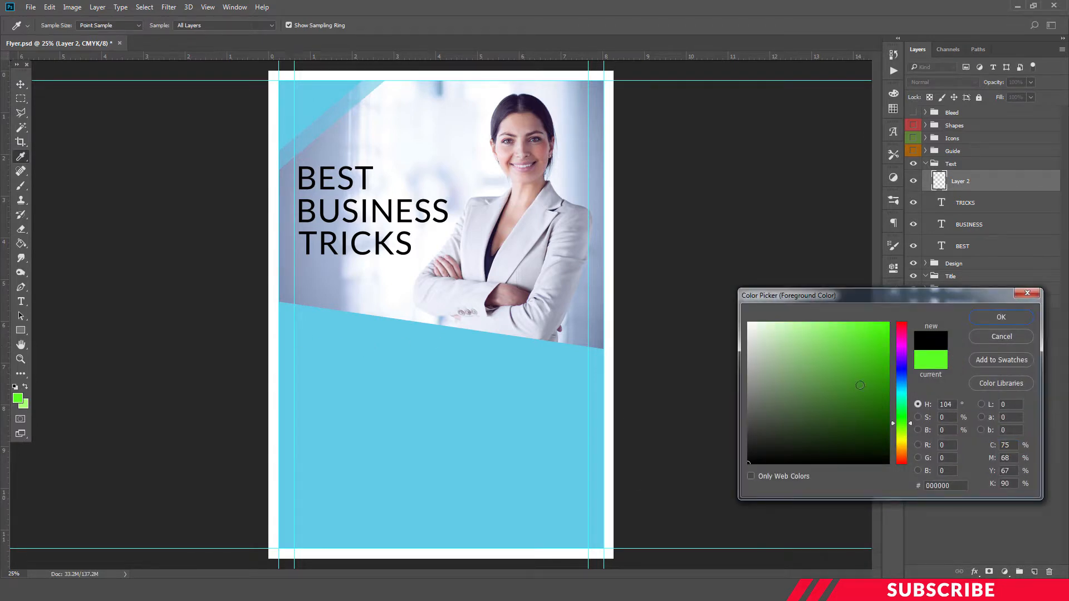
left_click(1000, 321)
key("t")
left_click(325, 348)
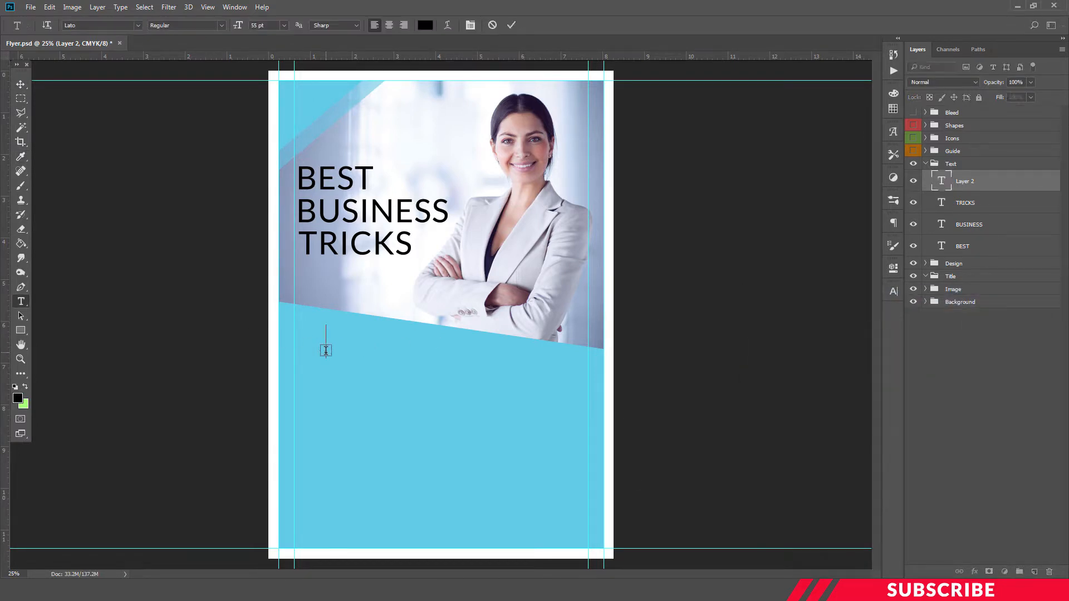
type("ABOUT")
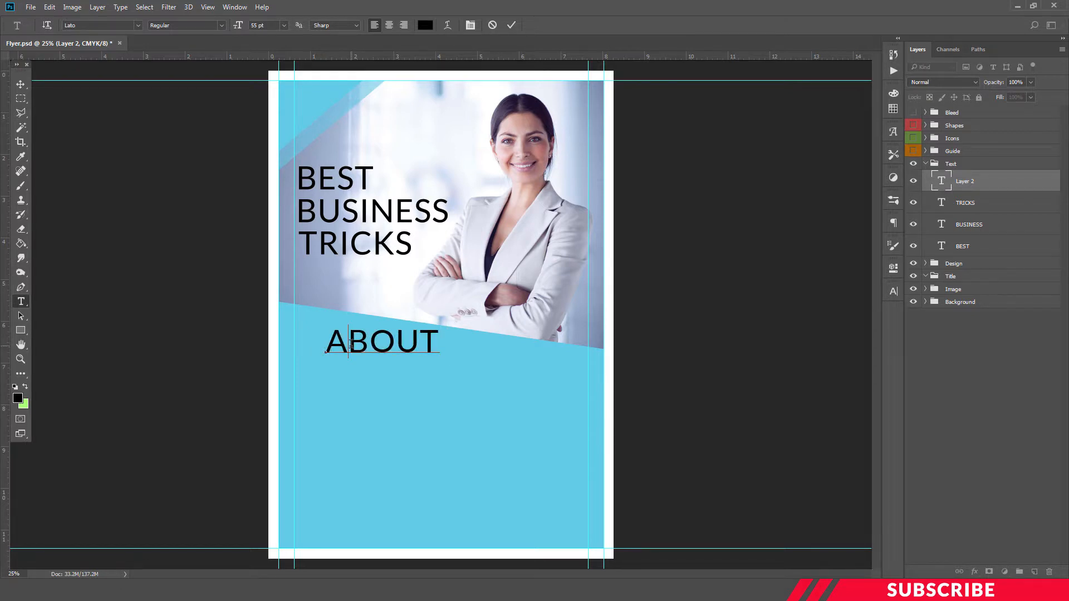
- Set the font size of the ABOUT text to 20 pt and commit the text
key("ctrl+a")
left_click(242, 26)
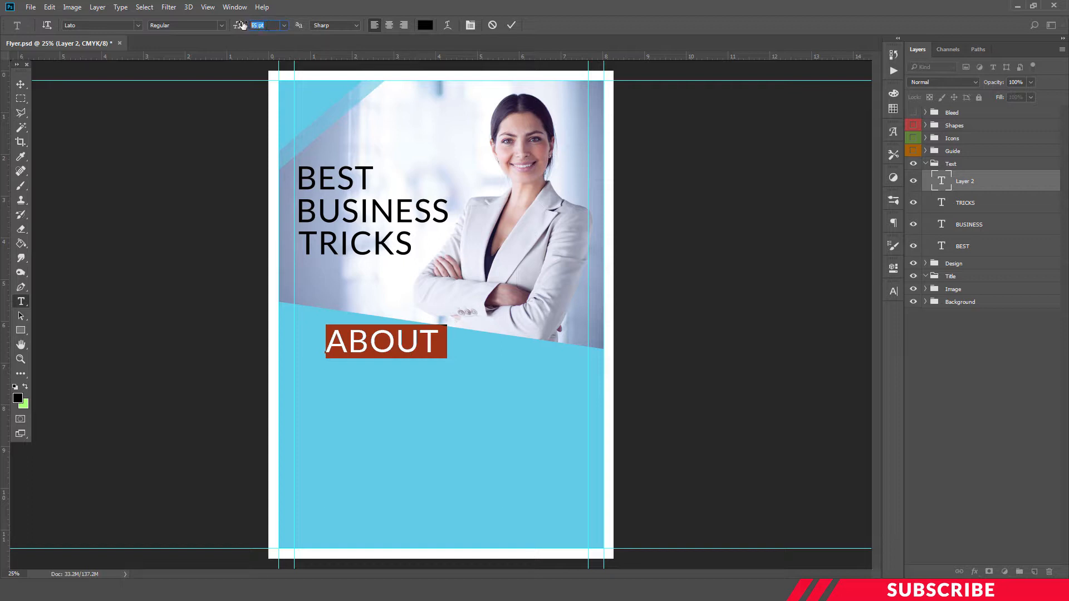
type("20")
key("Return")
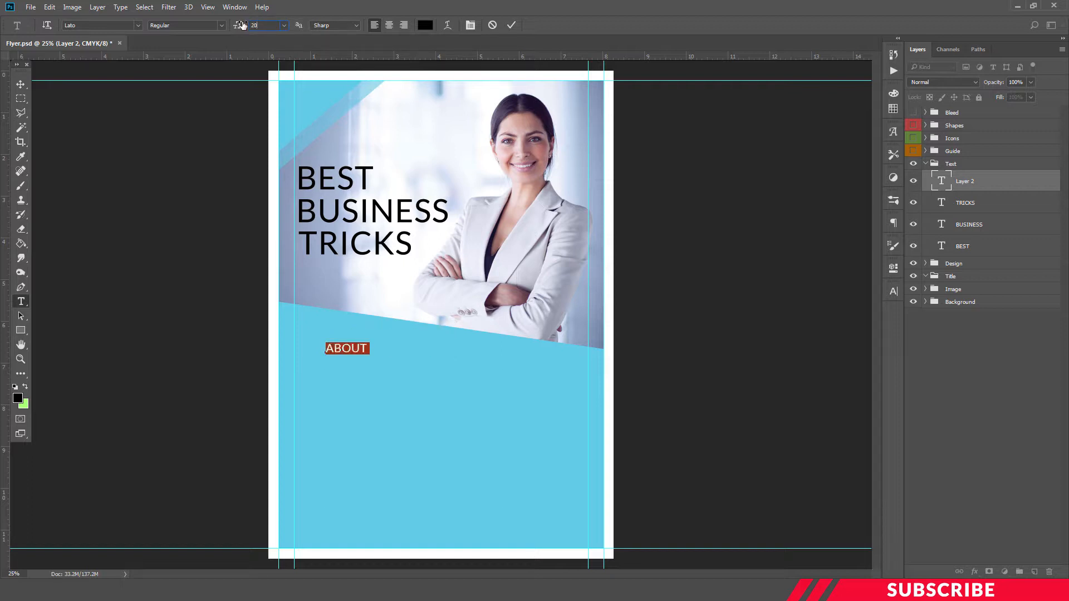
left_click(351, 342)
key("ctrl+Return")
key("v")
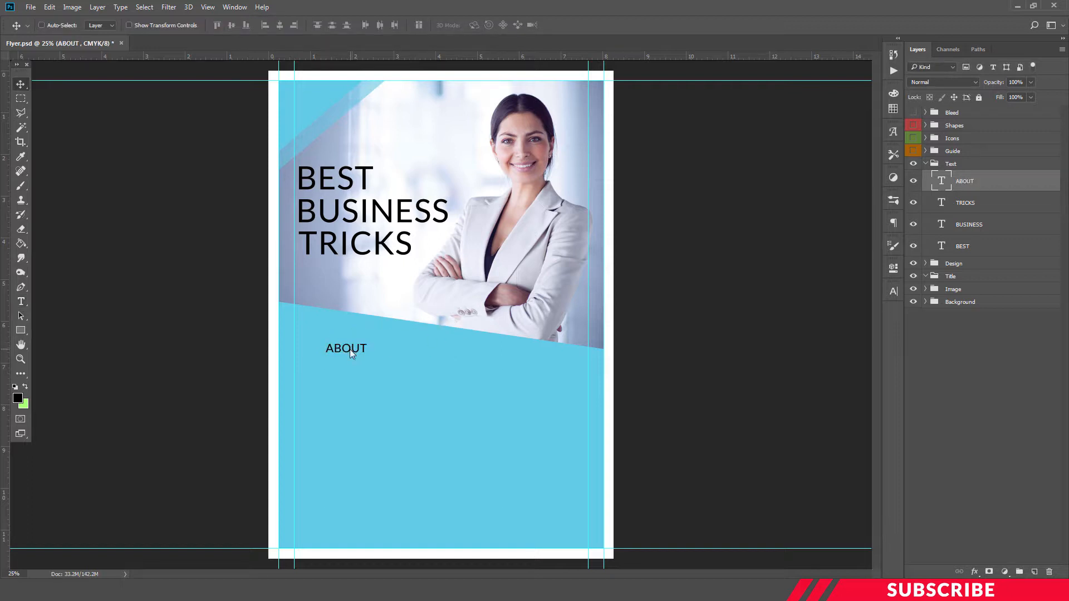
- Move the ABOUT heading against the left inner margin guide, just below the photo's slanted edge
left_click_drag(350, 349, 318, 340)
key("Down")
key("Down")
key("Down")
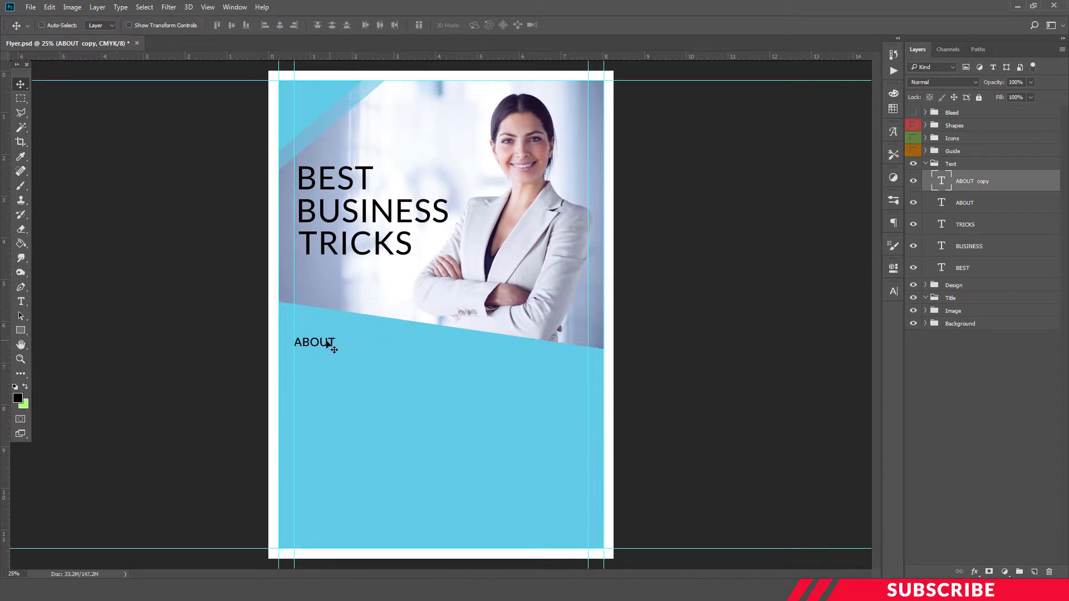
- Duplicate the ABOUT heading below itself and replace the copy's text with THE COMPANY
left_click_drag(315, 342, 316, 365)
key("t")
double_click(315, 363)
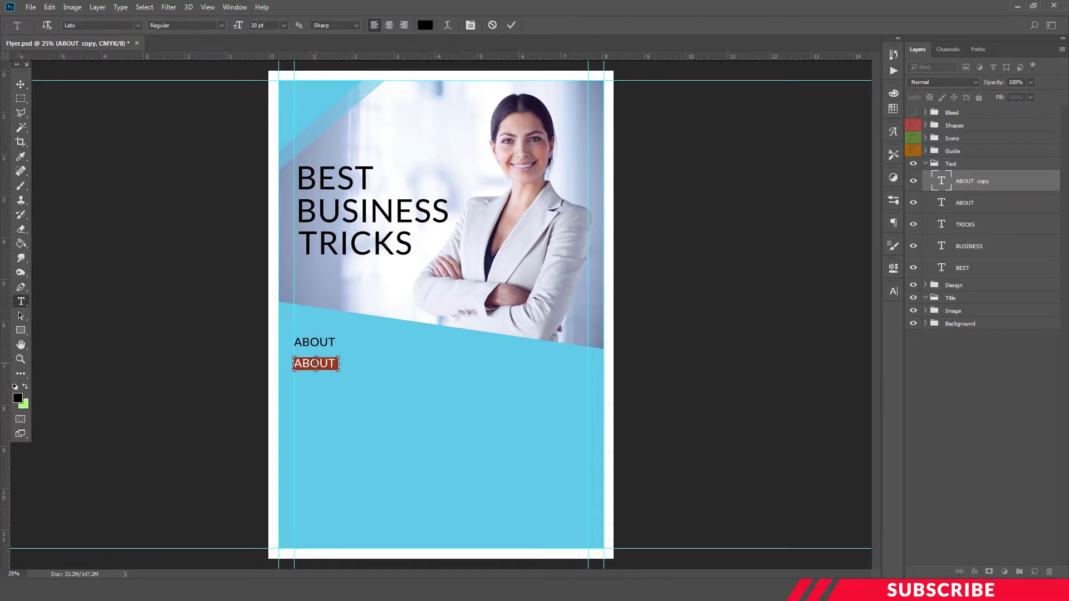
type("THE C")
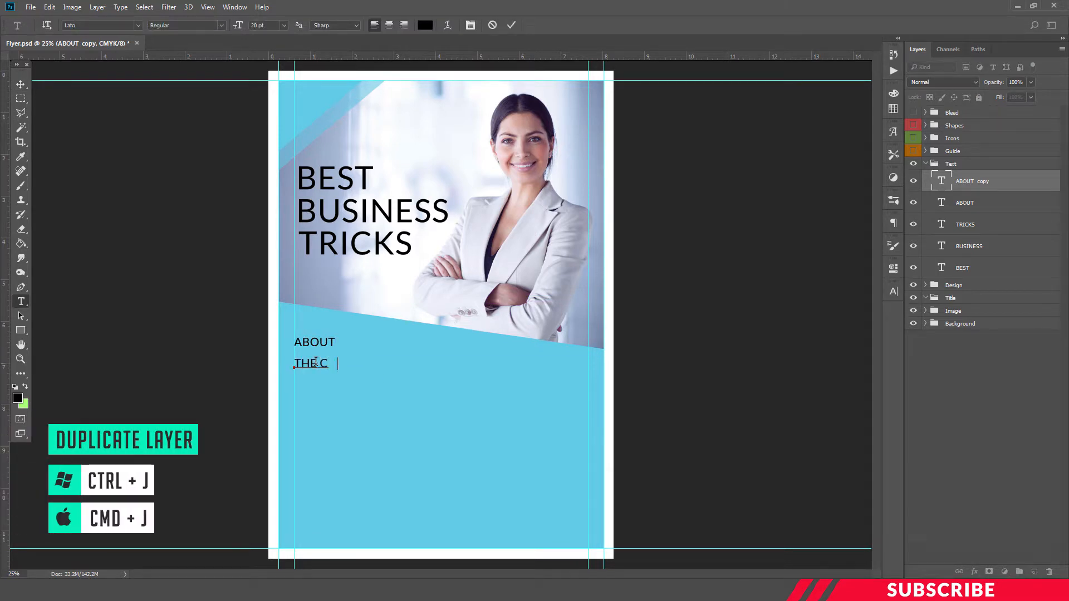
type("OMP")
key("ctrl+Return")
- Move THE COMPANY up closely beneath ABOUT, aligned with the left inner margin guide
key("v")
left_click_drag(334, 368, 335, 361)
key("Left")
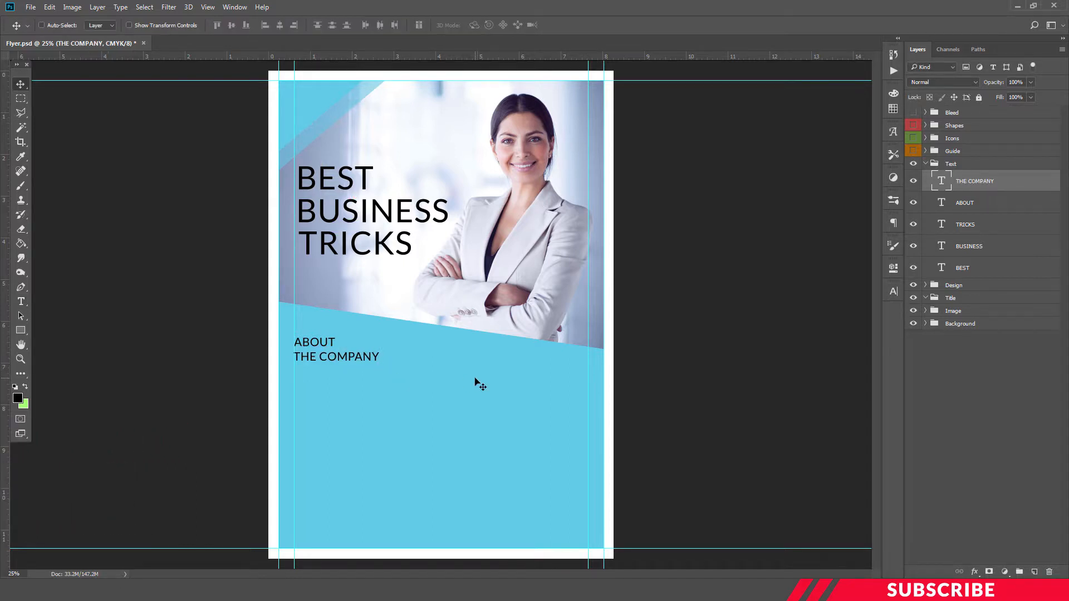
- Set the font style of both the ABOUT and THE COMPANY text layers to Bold
key("t")
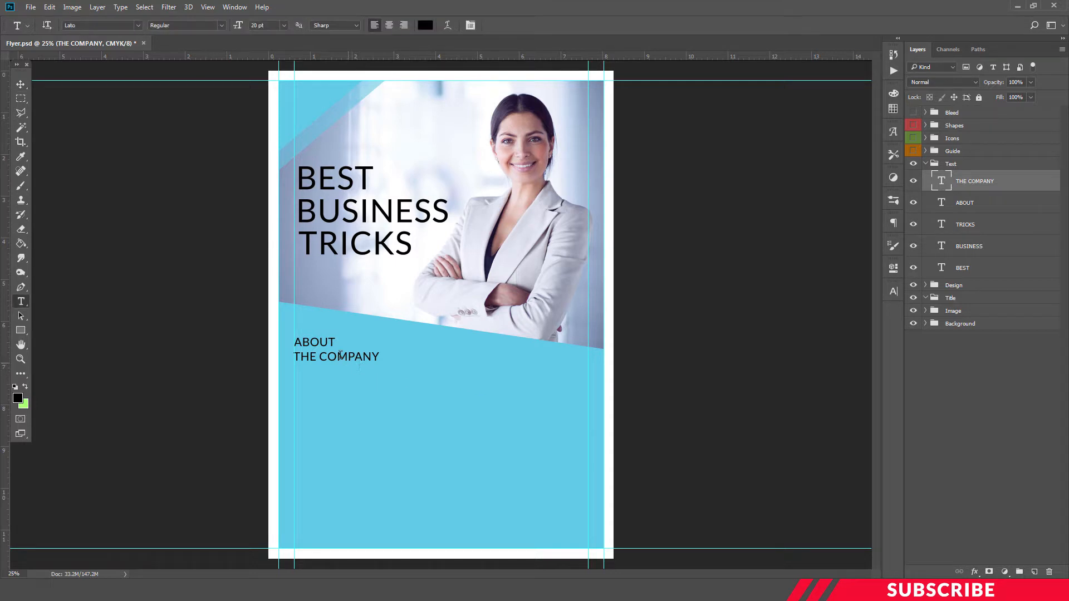
left_click(20, 84)
left_click(987, 203, "shift")
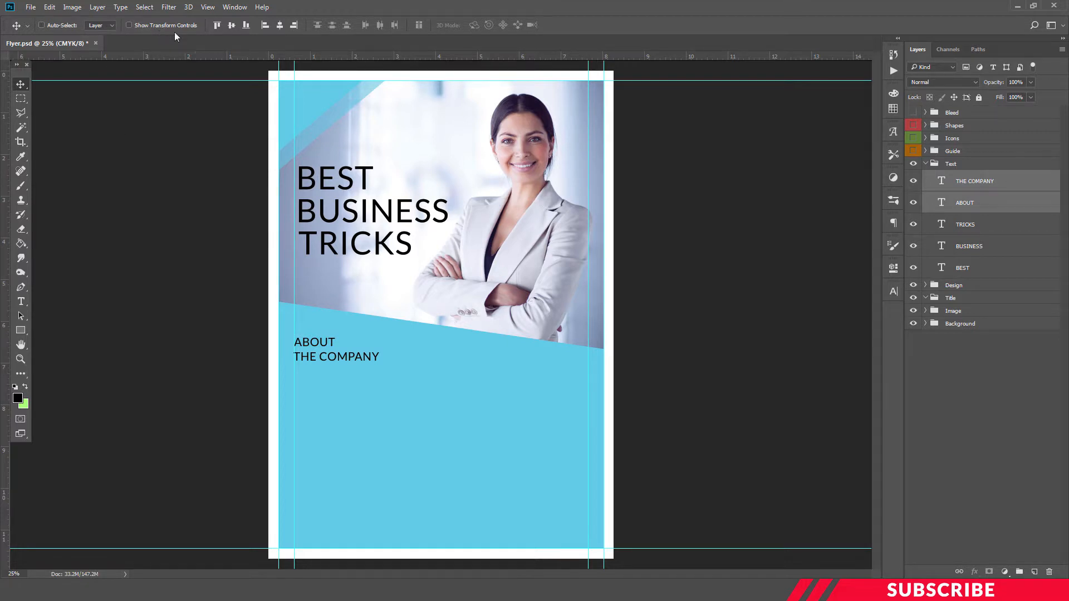
key("t")
left_click(222, 26)
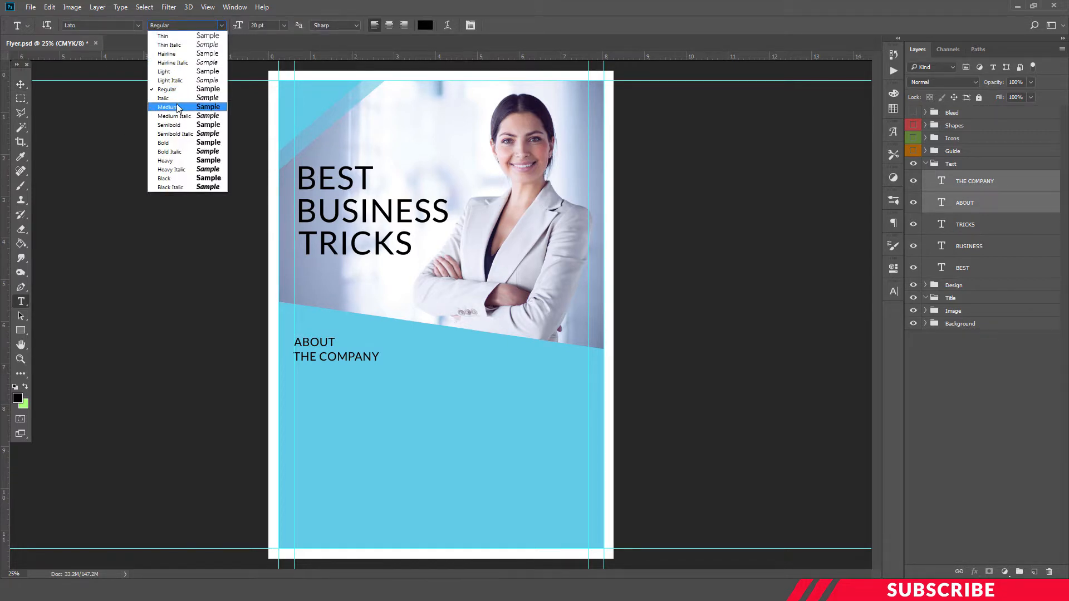
left_click(177, 143)
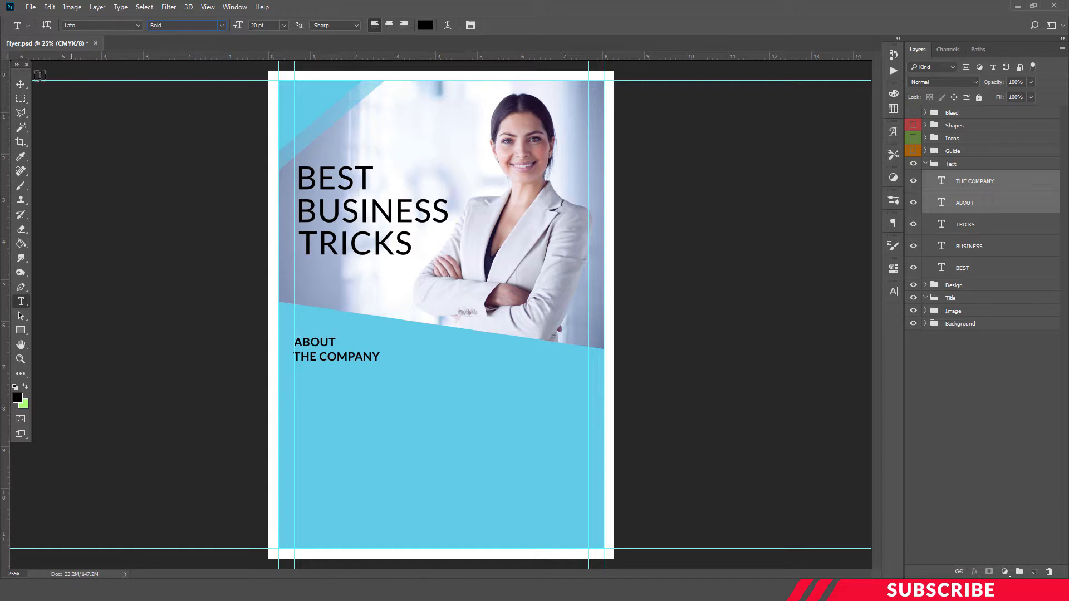
left_click(20, 84)
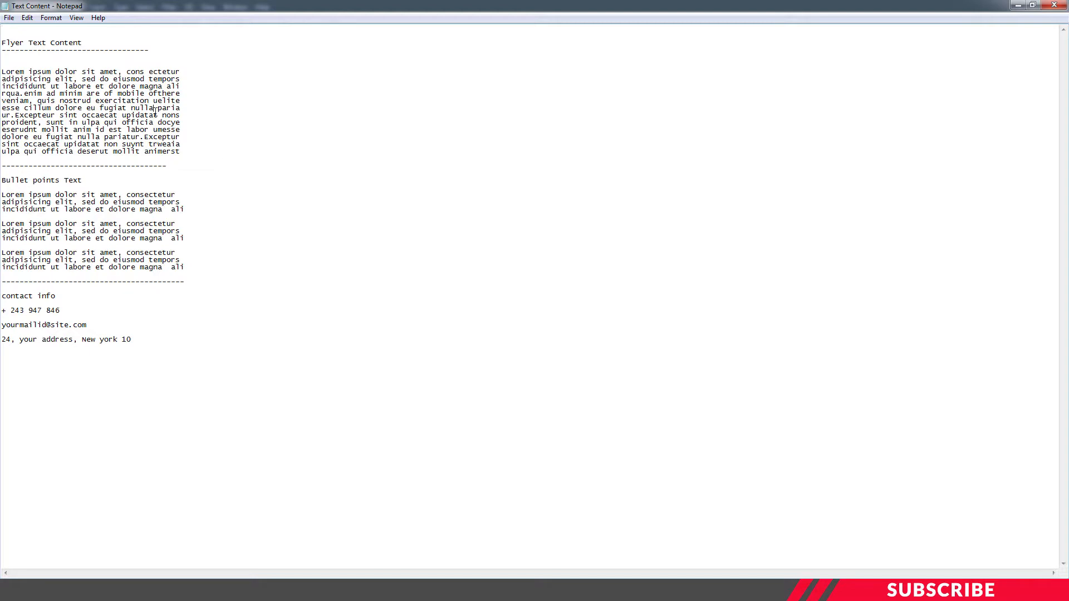
- Copy the long Lorem ipsum paragraph under Flyer Text Content from the Text Content file in Notepad
left_click_drag(187, 153, 4, 67)
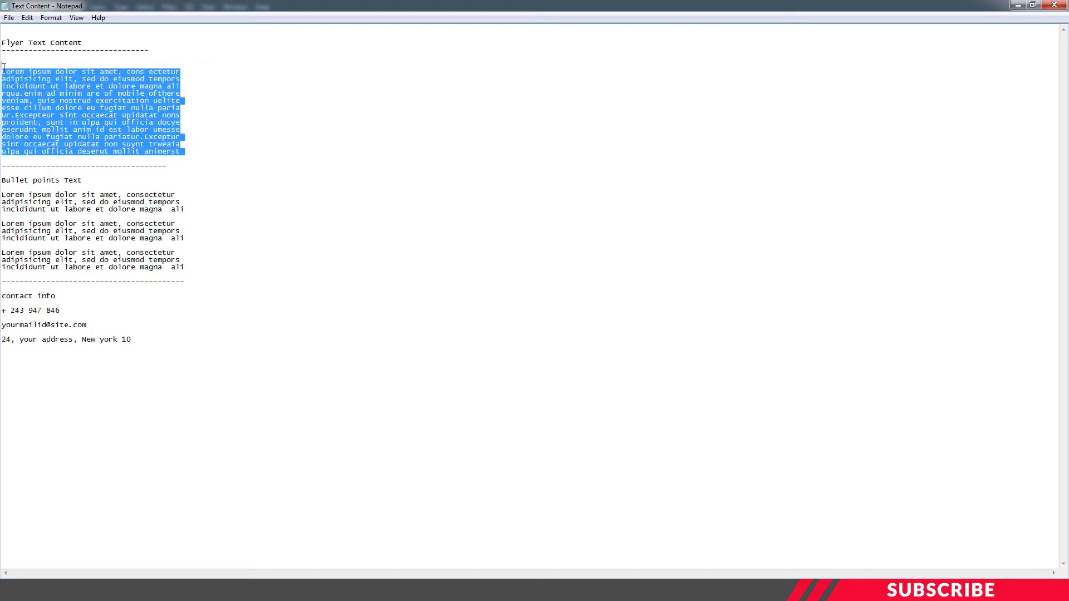
right_click(38, 86)
left_click(95, 125)
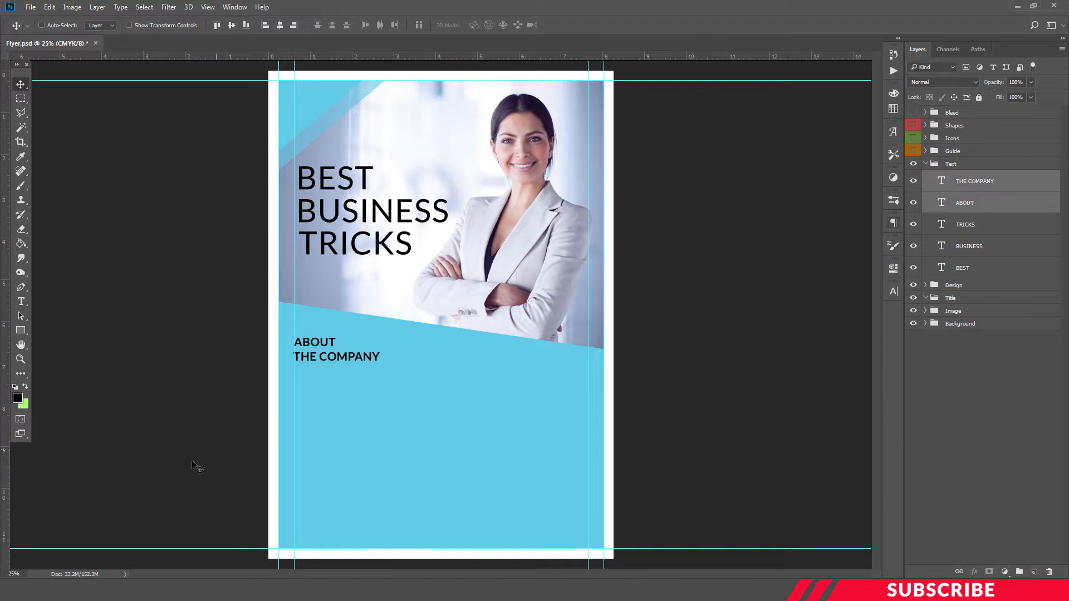
- Paste the paragraph into the Photoshop flyer and place it below THE COMPANY, aligned with the left inner margin guide
key("ctrl+v")
left_click_drag(386, 409, 374, 408)
key("shift+Up")
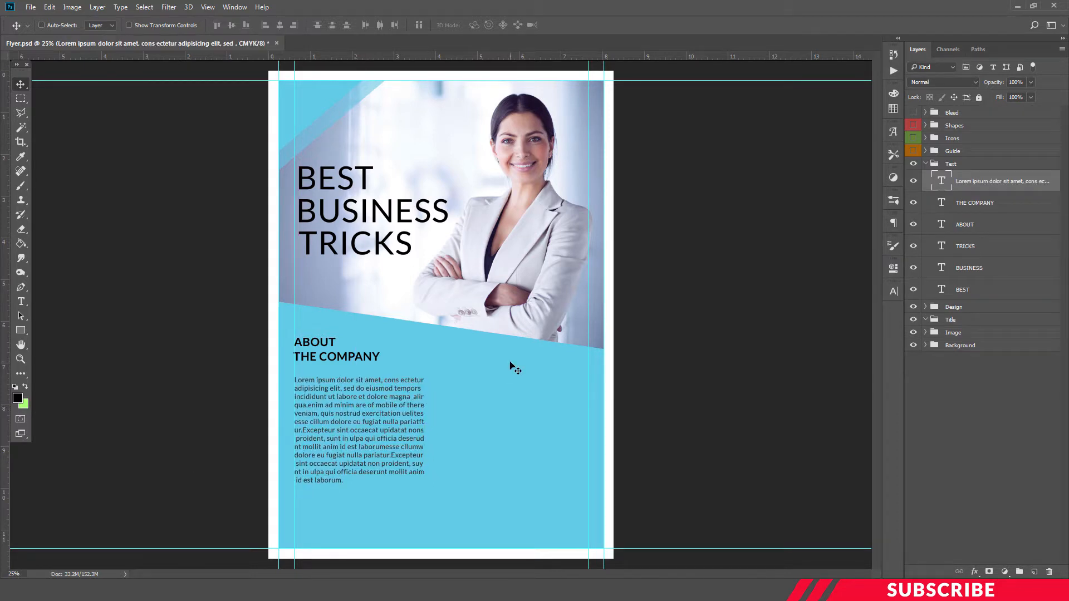
key("Up")
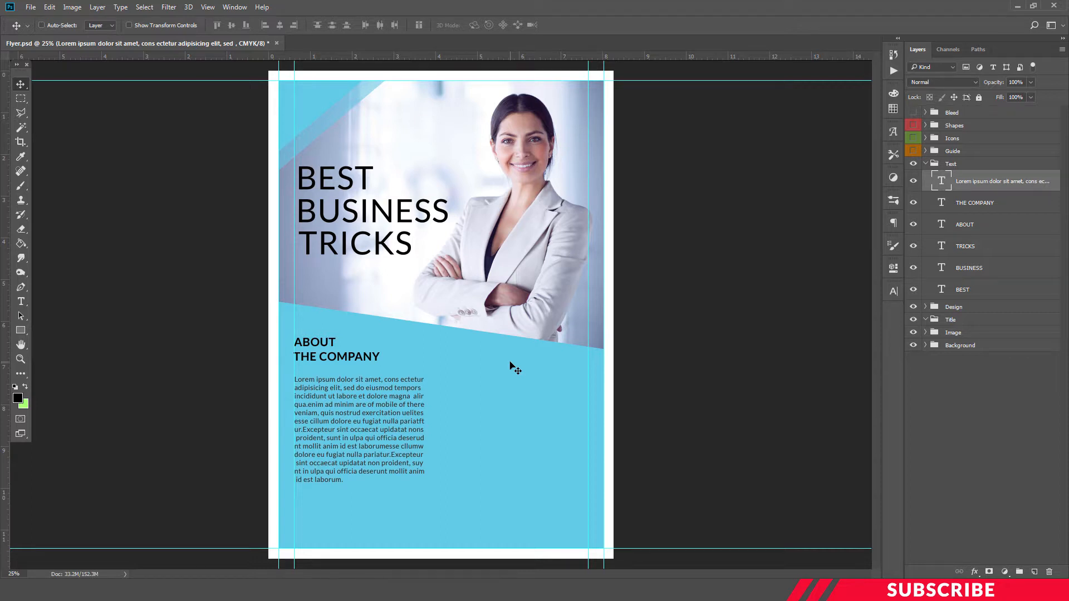
key("Down")
key("Down")
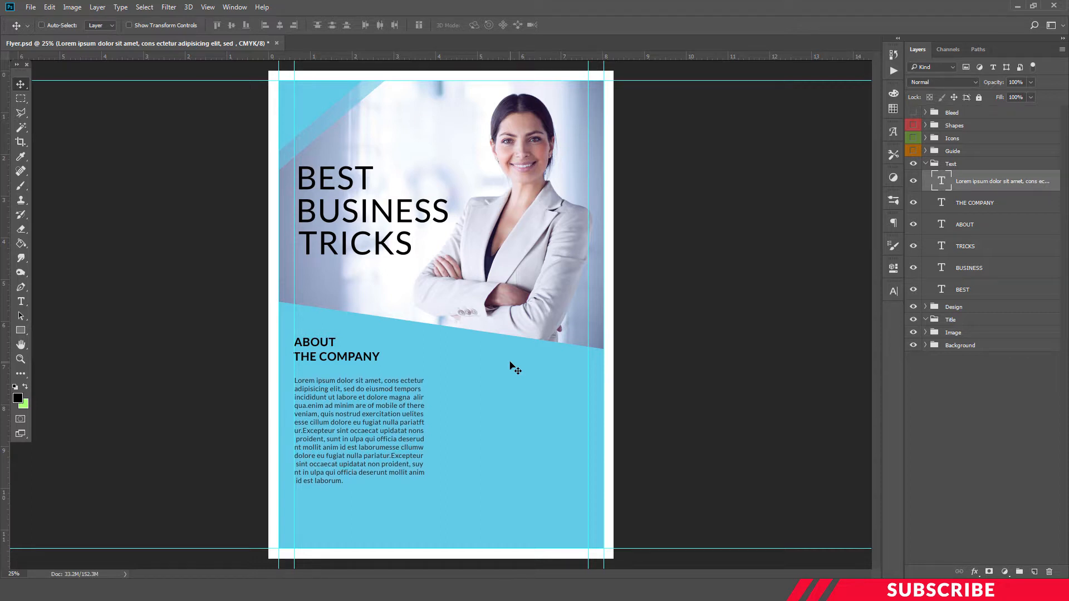
- Copy the first three-line paragraph under Bullet points Text in Notepad and paste it into the Photoshop flyer
key("alt+Tab")
left_click(100, 209)
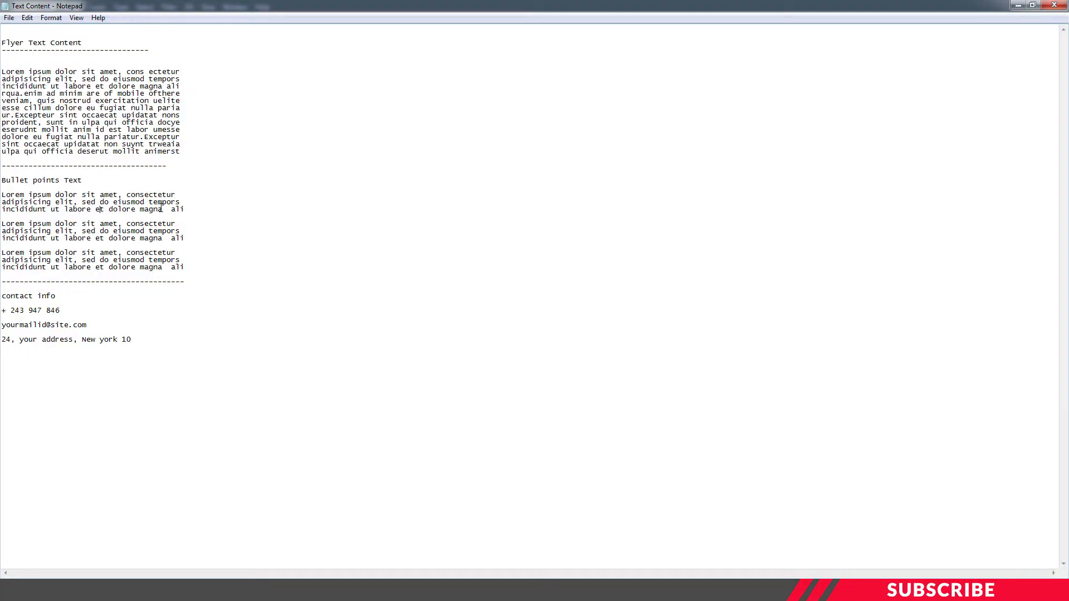
left_click_drag(184, 210, 2, 194)
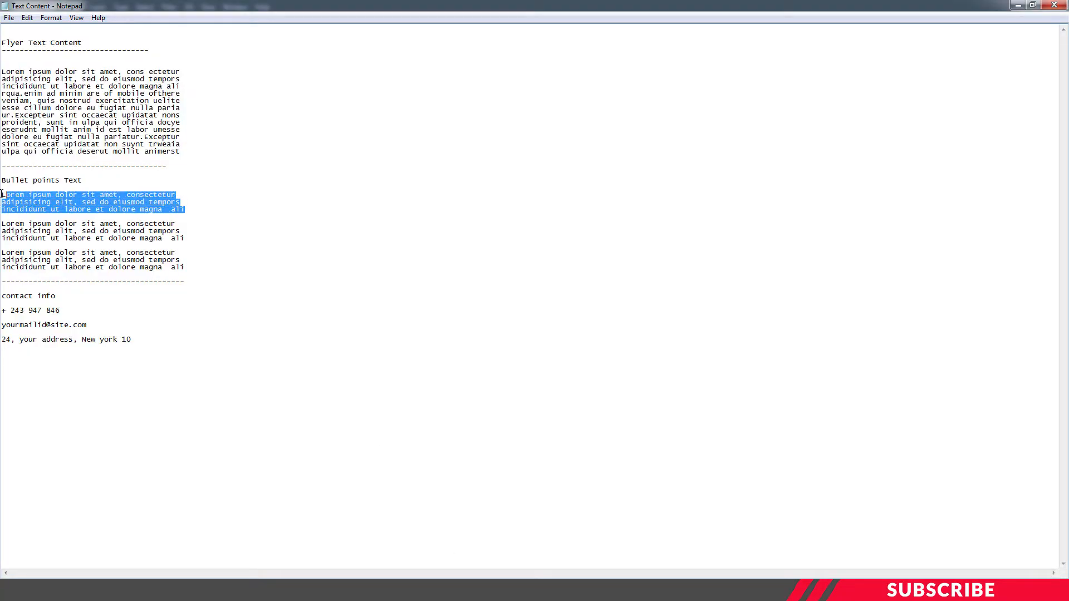
right_click(36, 199)
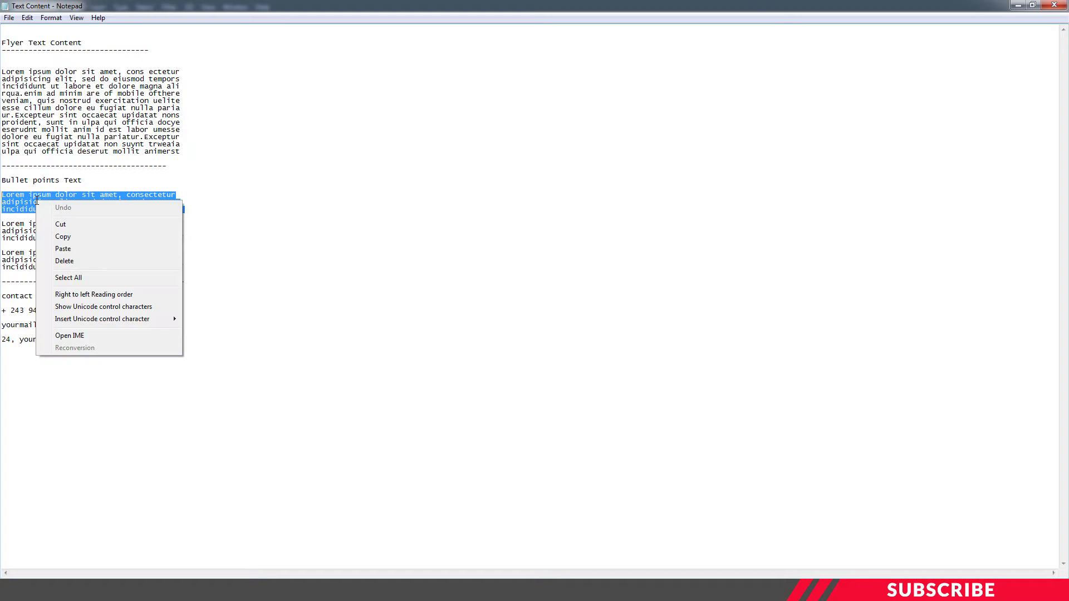
left_click(79, 239)
key("alt+Tab")
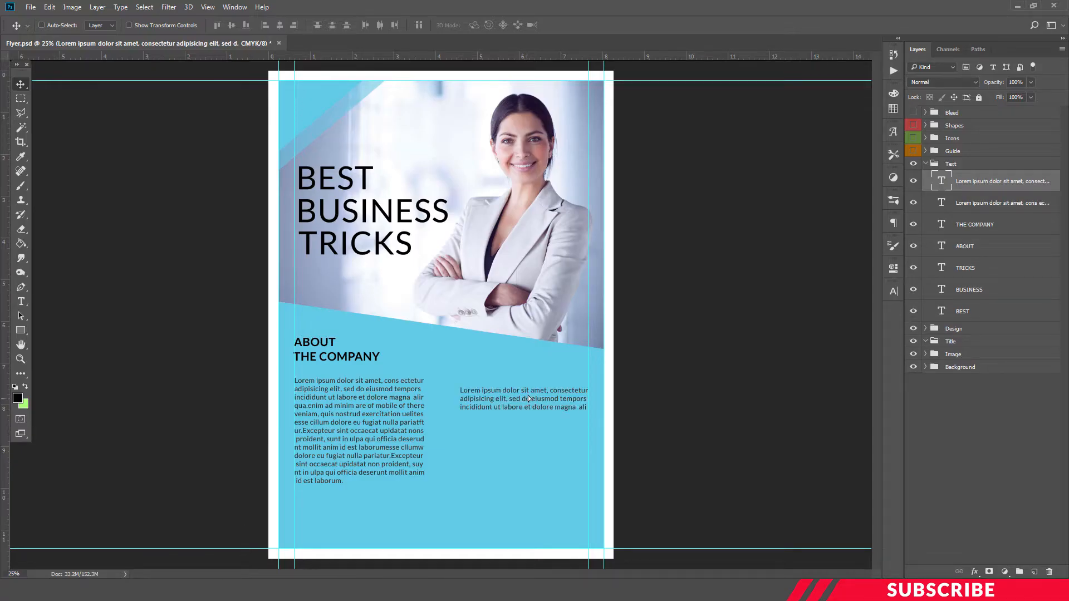
- Align the bullet paragraph with the right inner margin guide, level with the first line of the company paragraph
left_click_drag(528, 399, 528, 391)
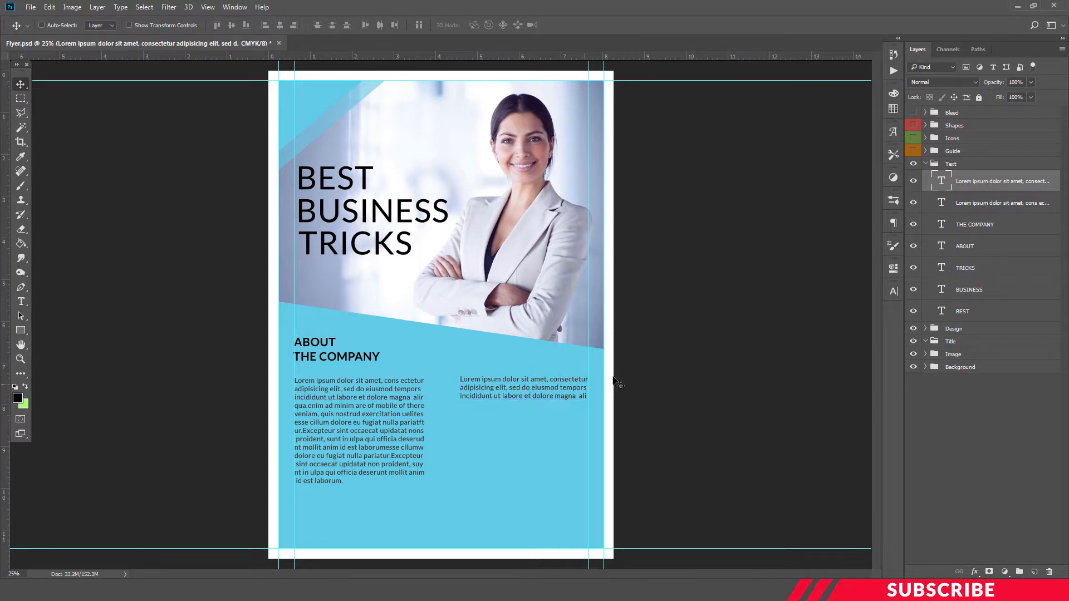
key("shift+Up")
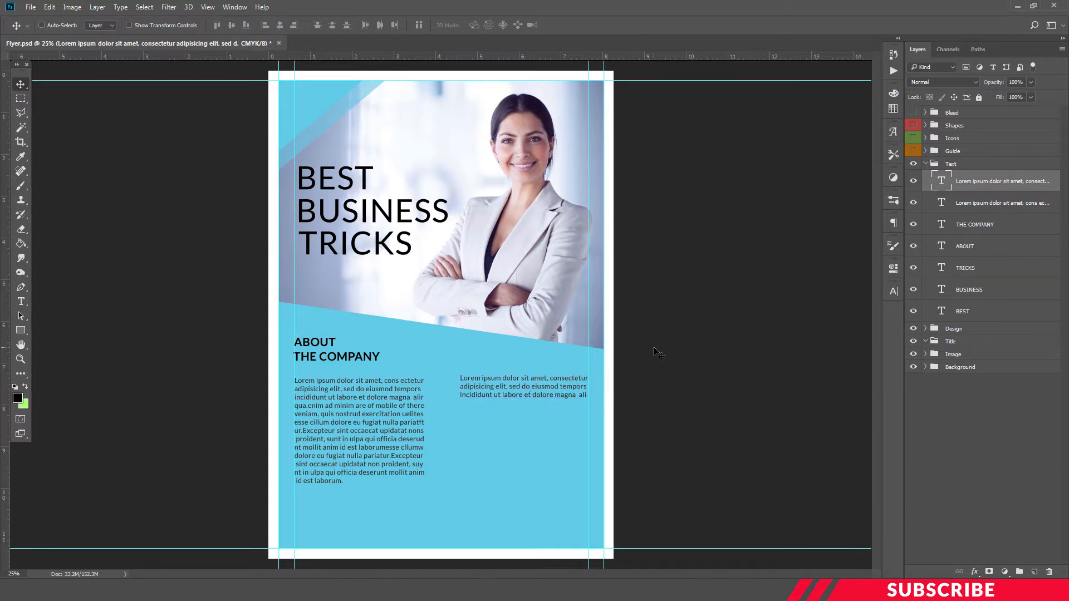
key("shift+Down")
key("shift+Down")
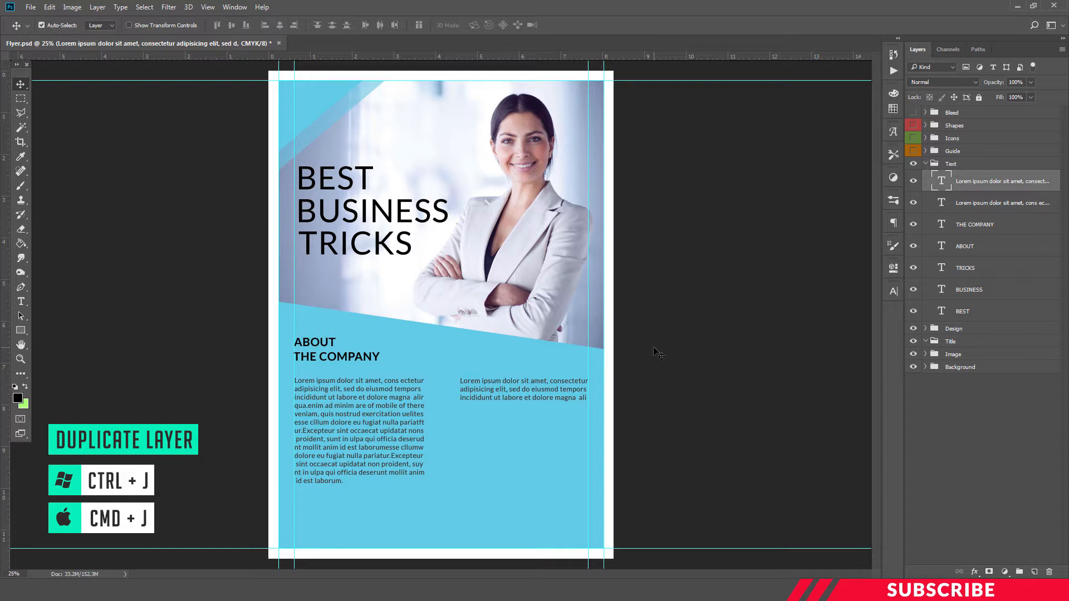
- Duplicate the bullet paragraph twice, stacking the copies below the original in the same column
key("ctrl+j")
left_click_drag(546, 399, 540, 469)
key("ctrl+j")
- Nudge the middle bullet paragraph down to even out the spacing between the three paragraphs
left_click(982, 205)
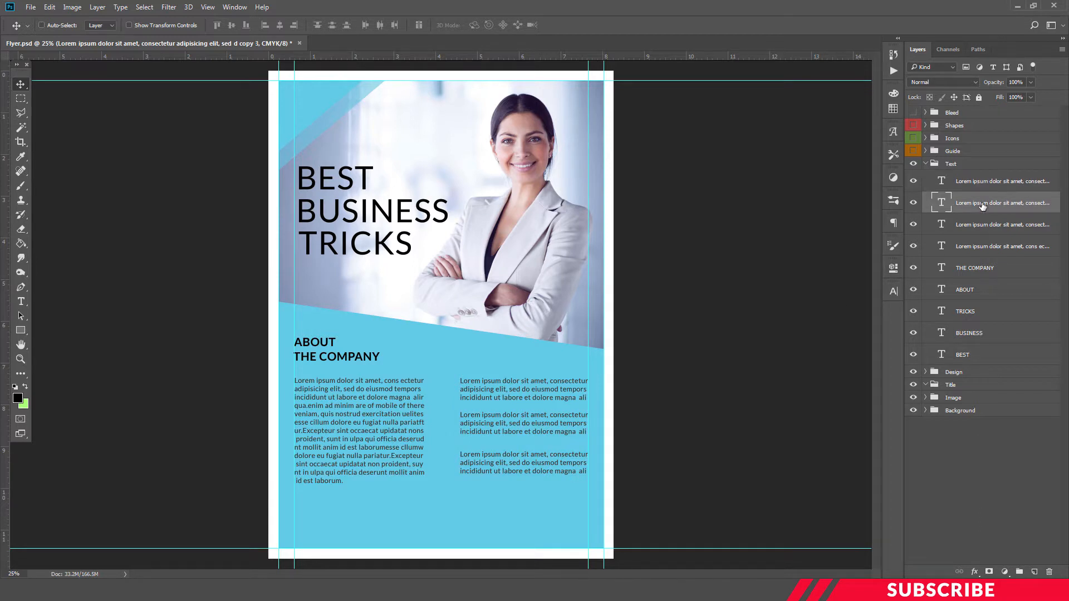
key("Down")
key("Down")
key("Down")
key("Down")
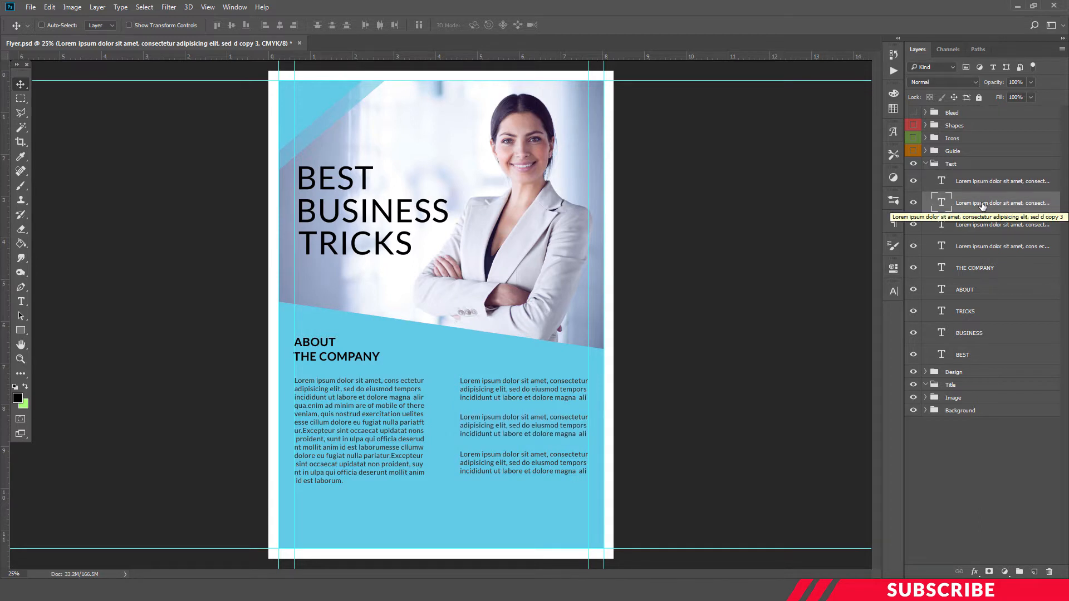